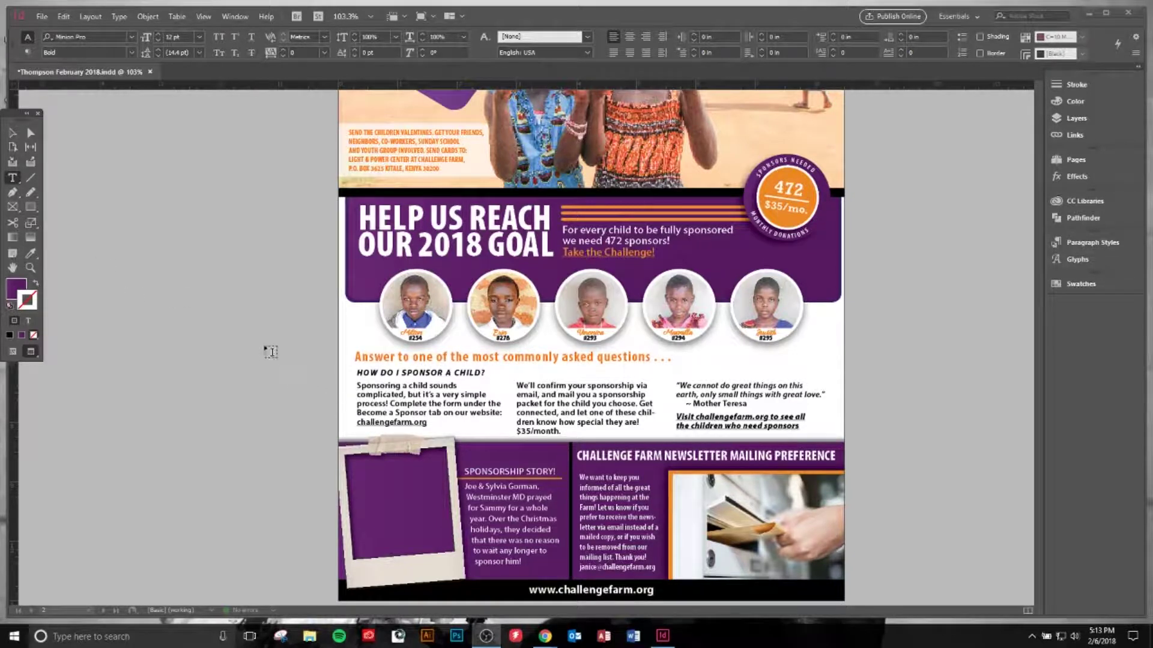
Try adding a blank line between the "HOW DO I SPONSOR A CHILD?" heading and the paragraph beneath it
click(13, 132)
drag(572, 419, 545, 407)
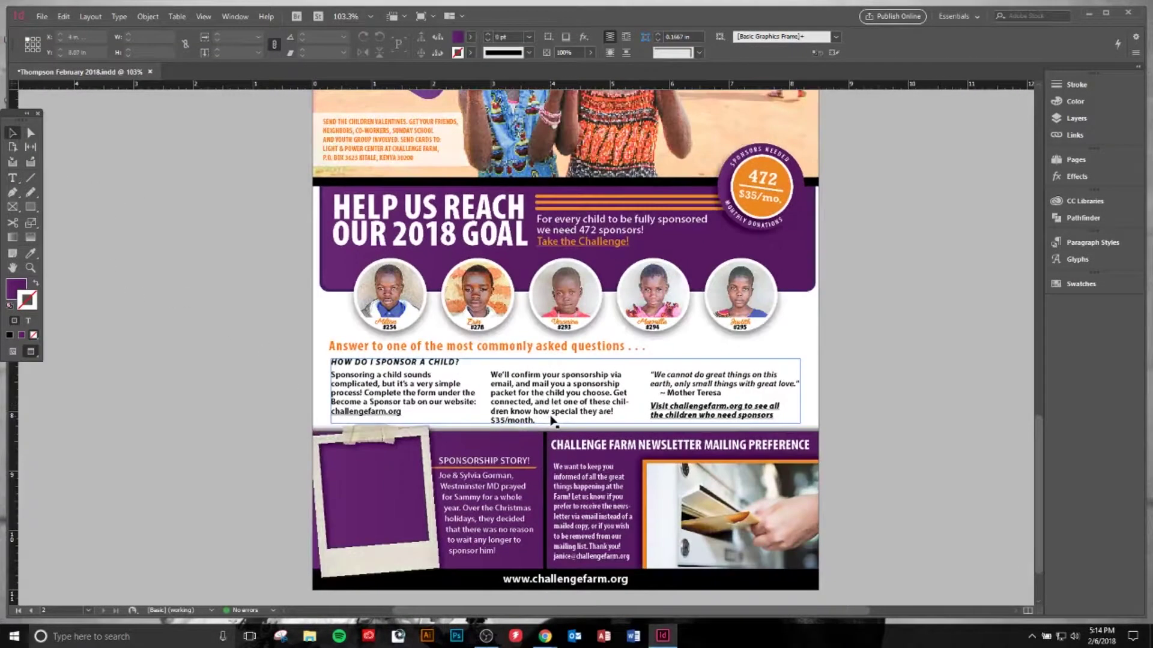
click(412, 392)
drag(312, 346, 887, 452)
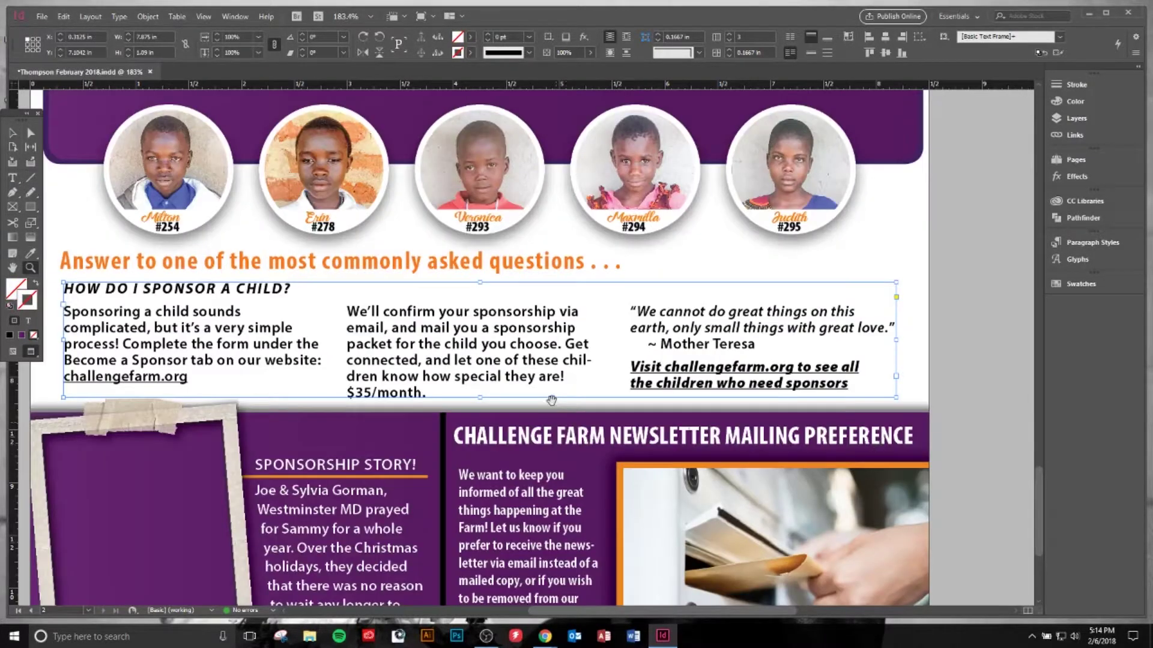
drag(555, 405, 591, 411)
key(t)
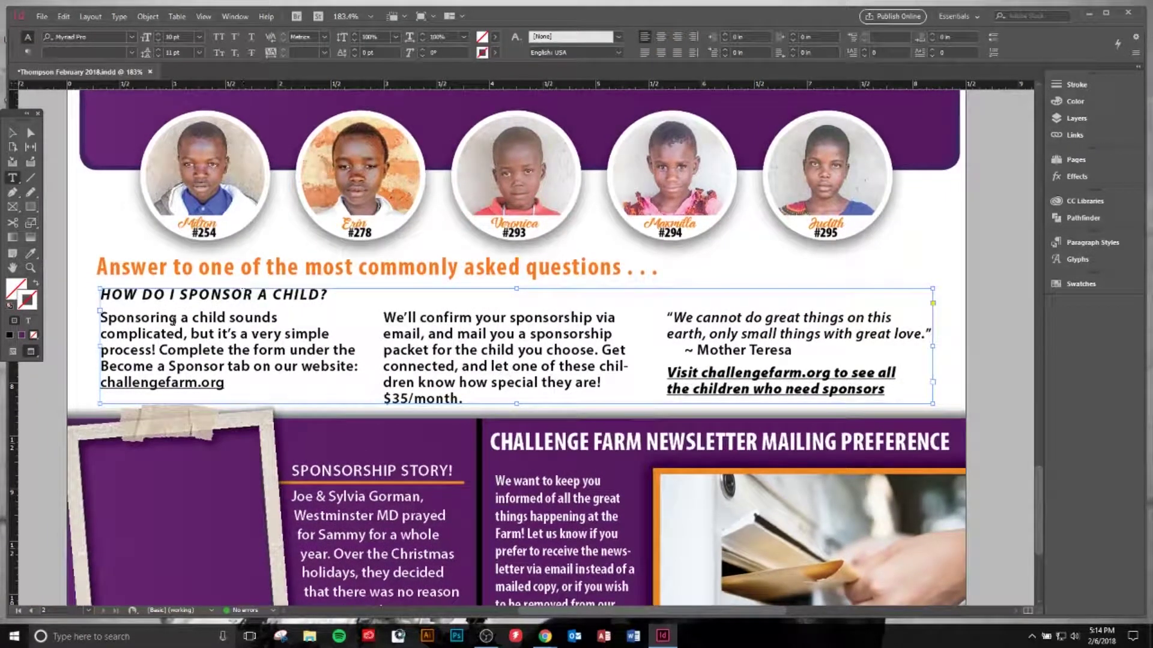
click(102, 319)
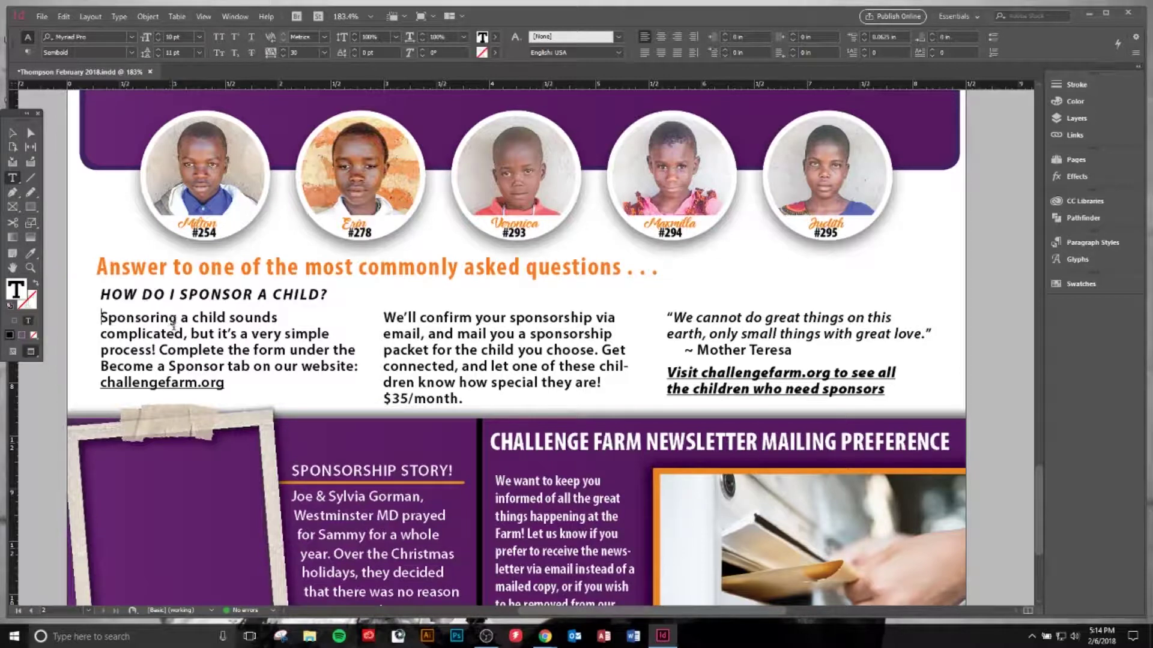
key(BackSpace)
key(Return)
key(Return)
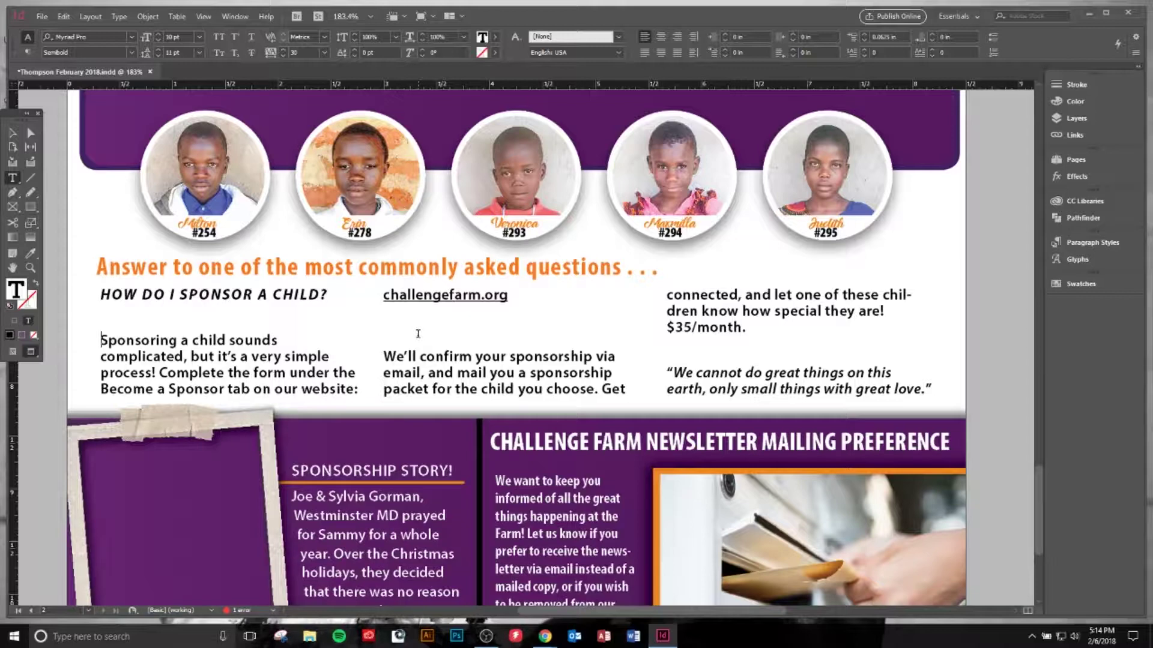
key(BackSpace)
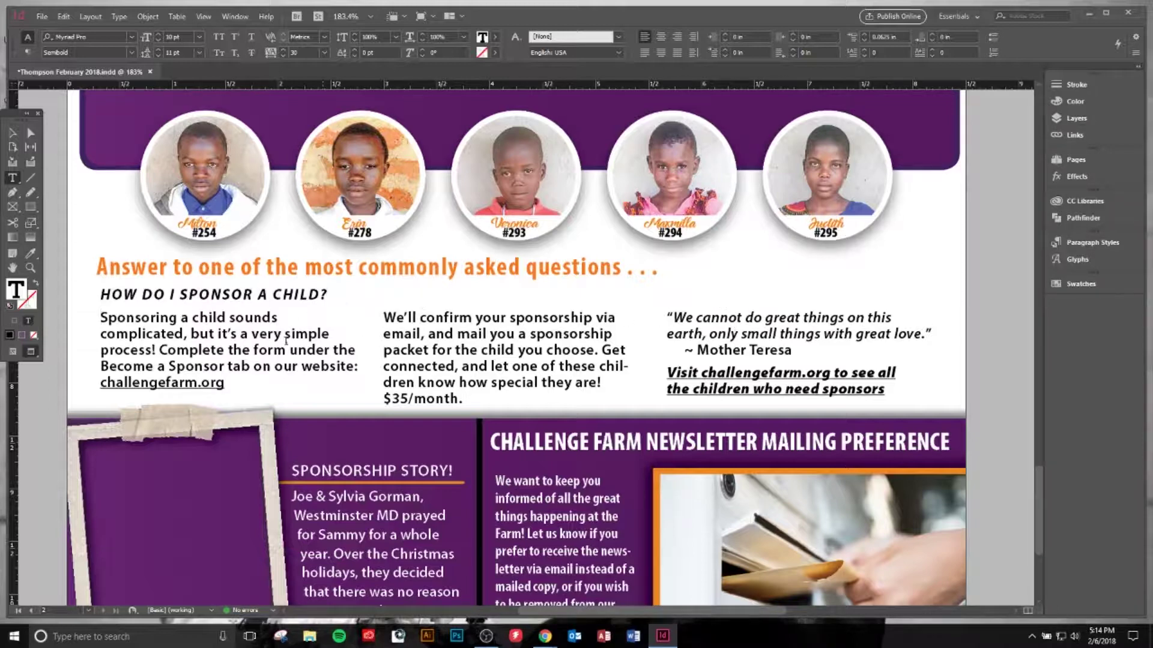
Try other Space Before values, such as 0.125 in, on all the text in the three-column sponsorship frame
click(96, 326)
mouse_move(97, 295)
mouse_down()
mouse_move(384, 300)
mouse_move(941, 404)
mouse_move(960, 417)
mouse_up()
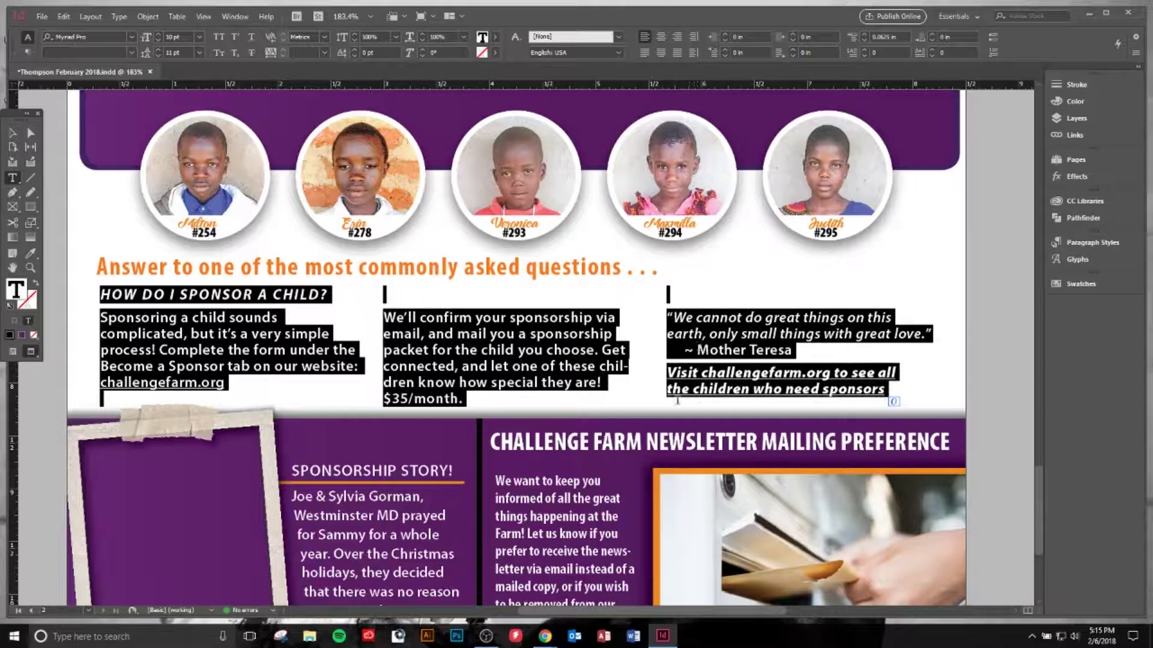
click(895, 38)
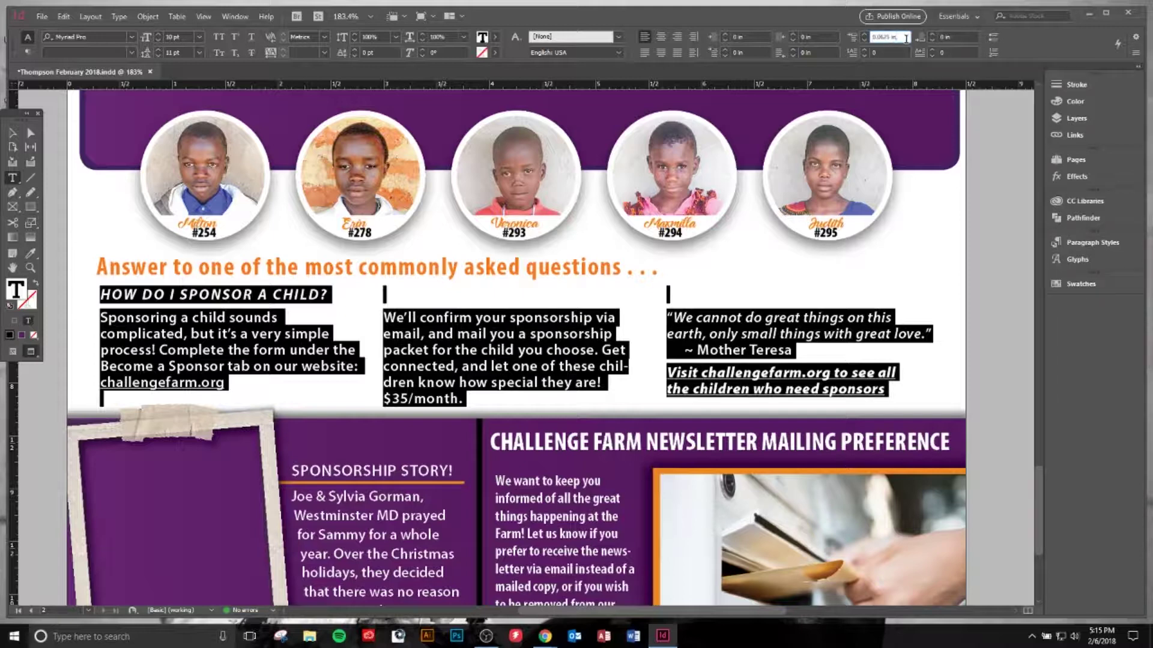
text(0)
key(Return)
key(ctrl+z)
key(ctrl+z)
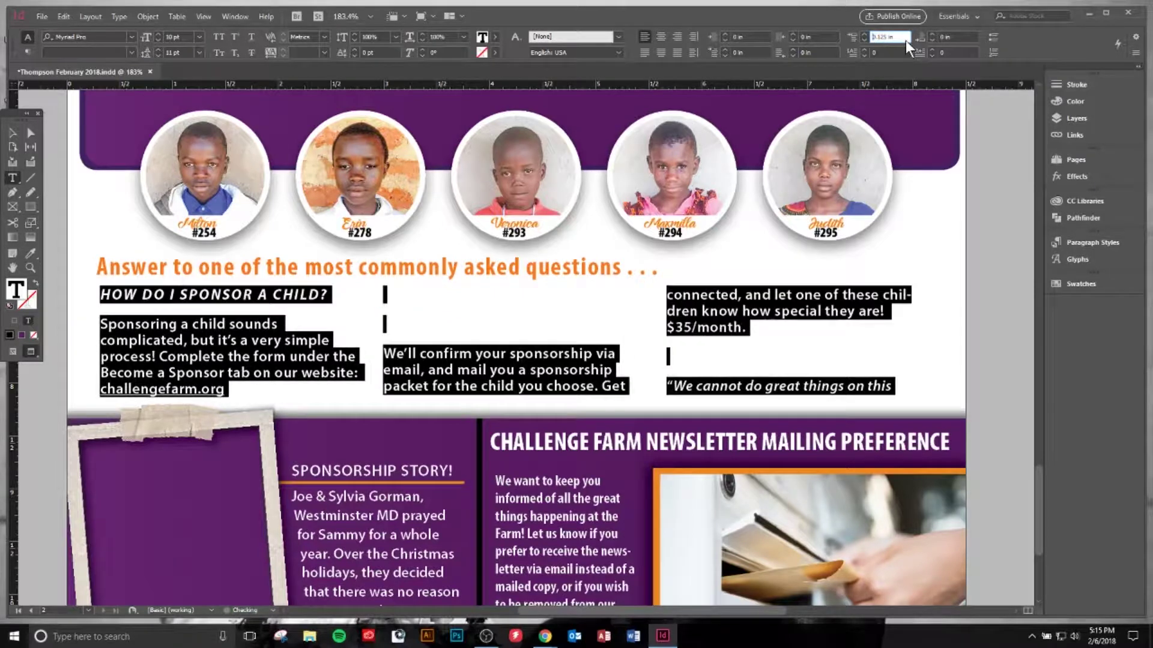
key(ctrl+shift+z)
key(ctrl+z)
key(ctrl+shift+z)
key(ctrl+z)
key(ctrl+shift+z)
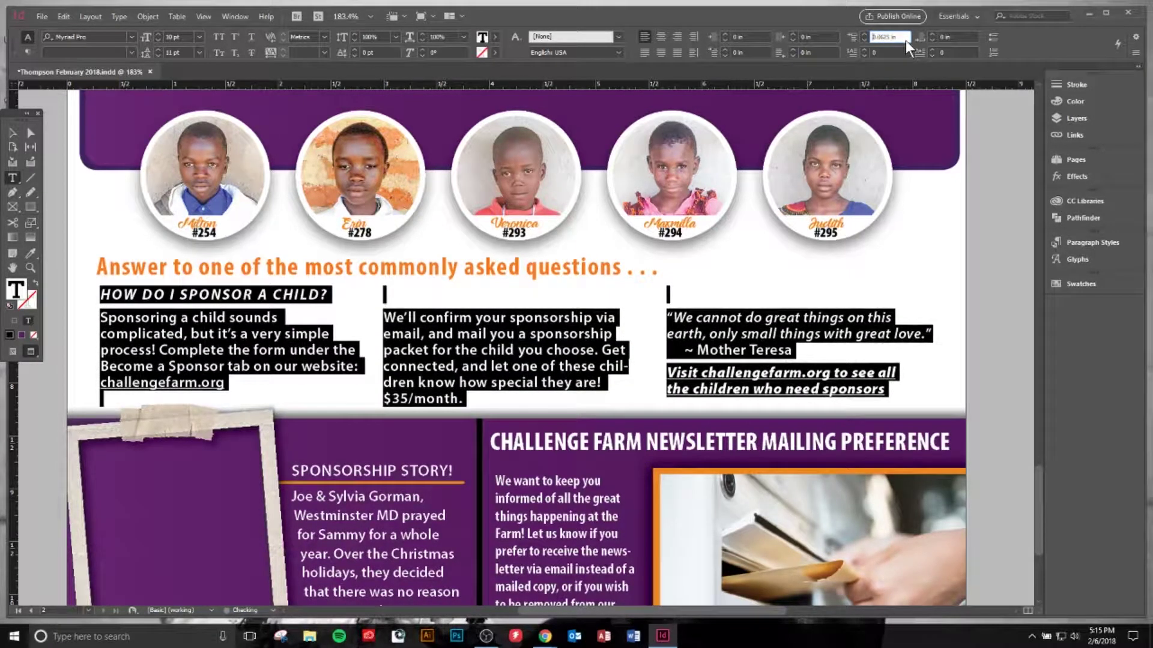
Set Space Before to 0 in for all the text in the three-column sponsorship frame
click(104, 316)
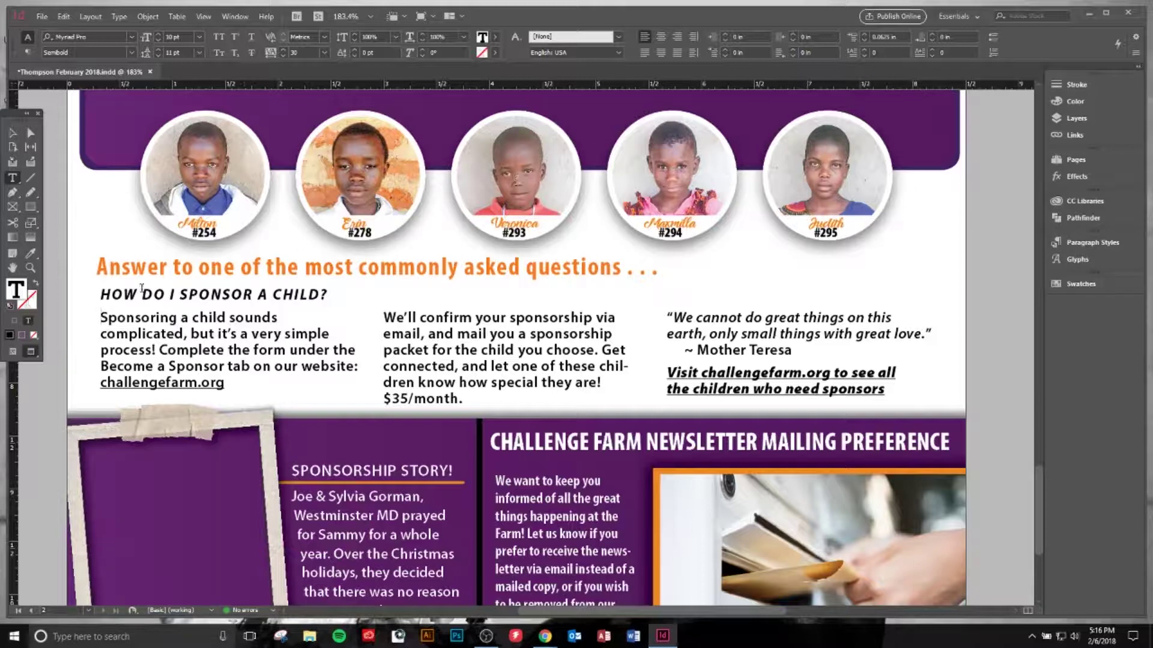
key(ctrl+a)
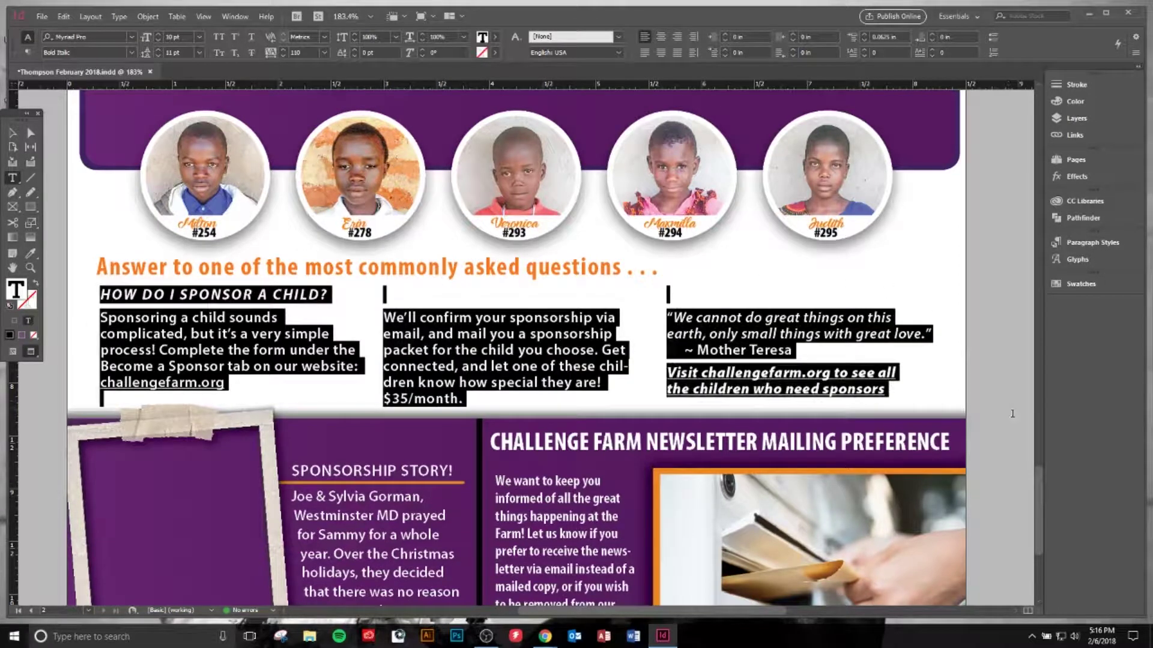
double_click(898, 37)
text(0)
key(Return)
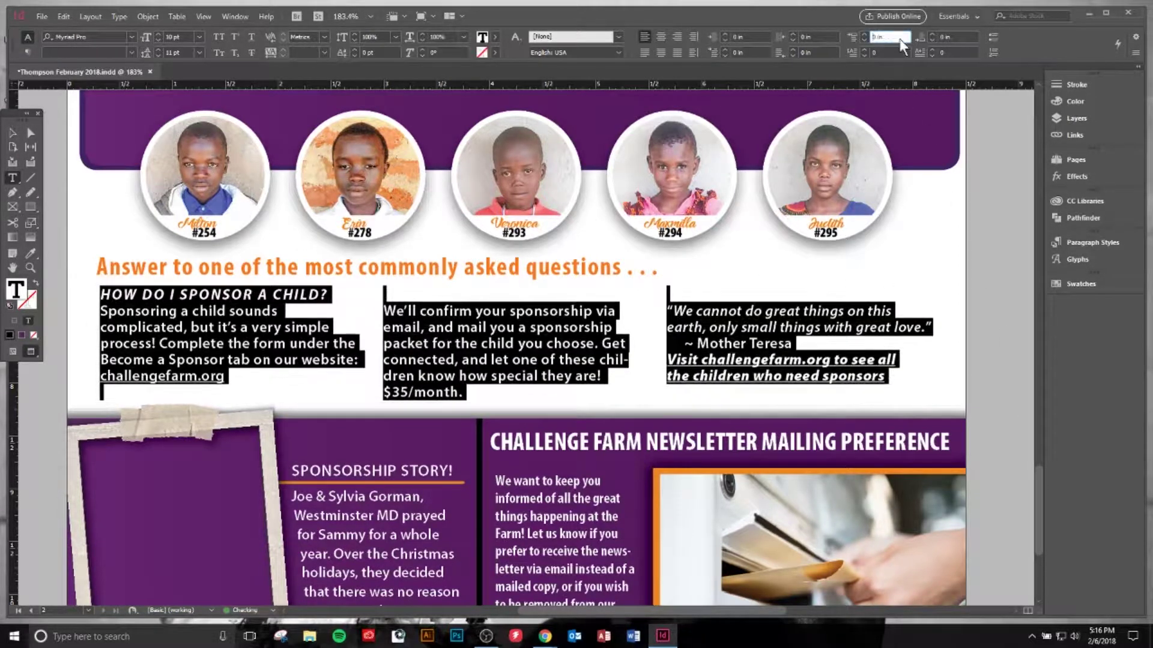
click(138, 343)
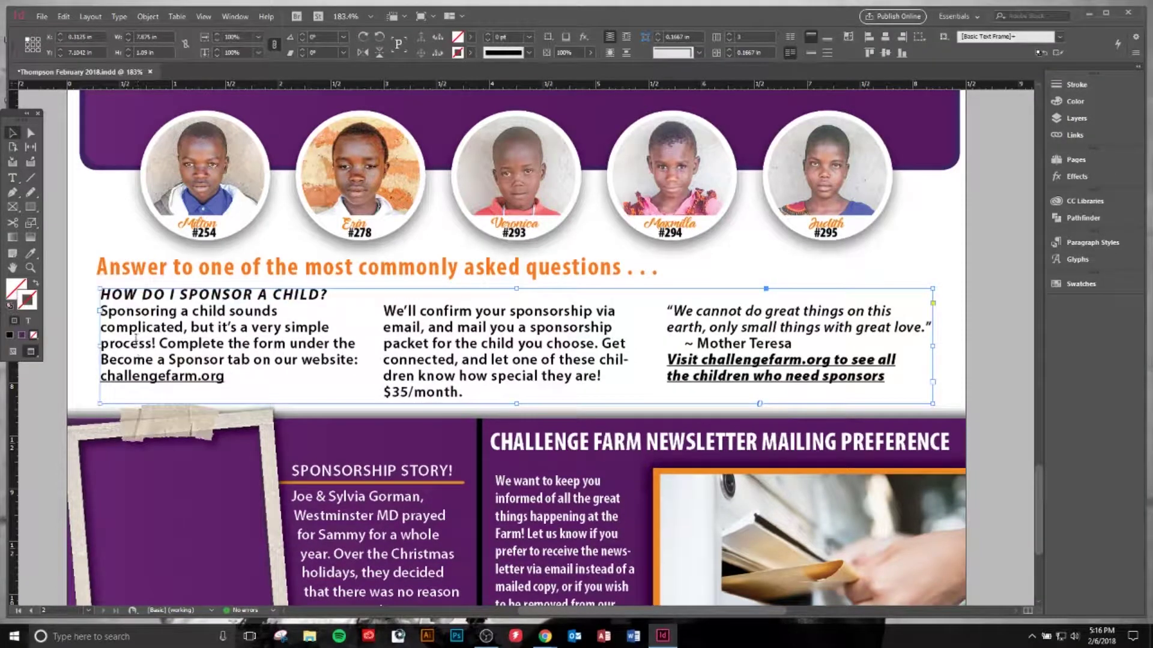
Try pushing the "Sponsoring a child sounds complicated" paragraph away from its heading with an extra line break
mouse_move(99, 311)
mouse_down()
mouse_move(287, 327)
mouse_move(226, 378)
mouse_move(99, 339)
mouse_move(101, 310)
mouse_up()
click(266, 384)
click(101, 310)
key(BackSpace)
key(Return)
key(Return)
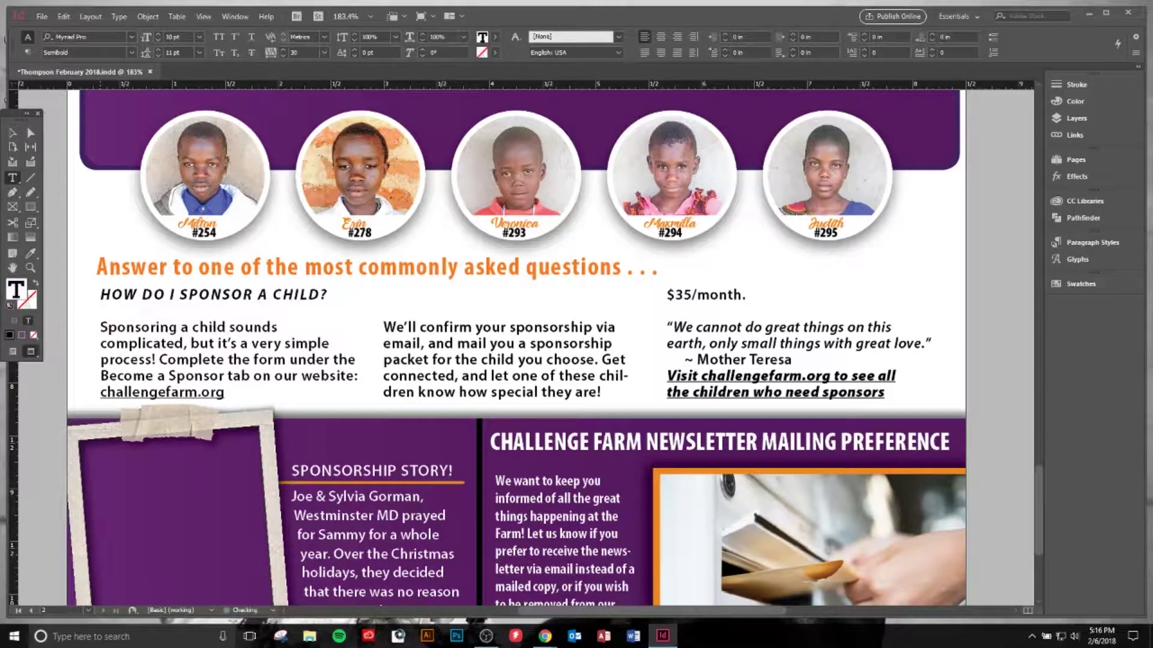
key(BackSpace)
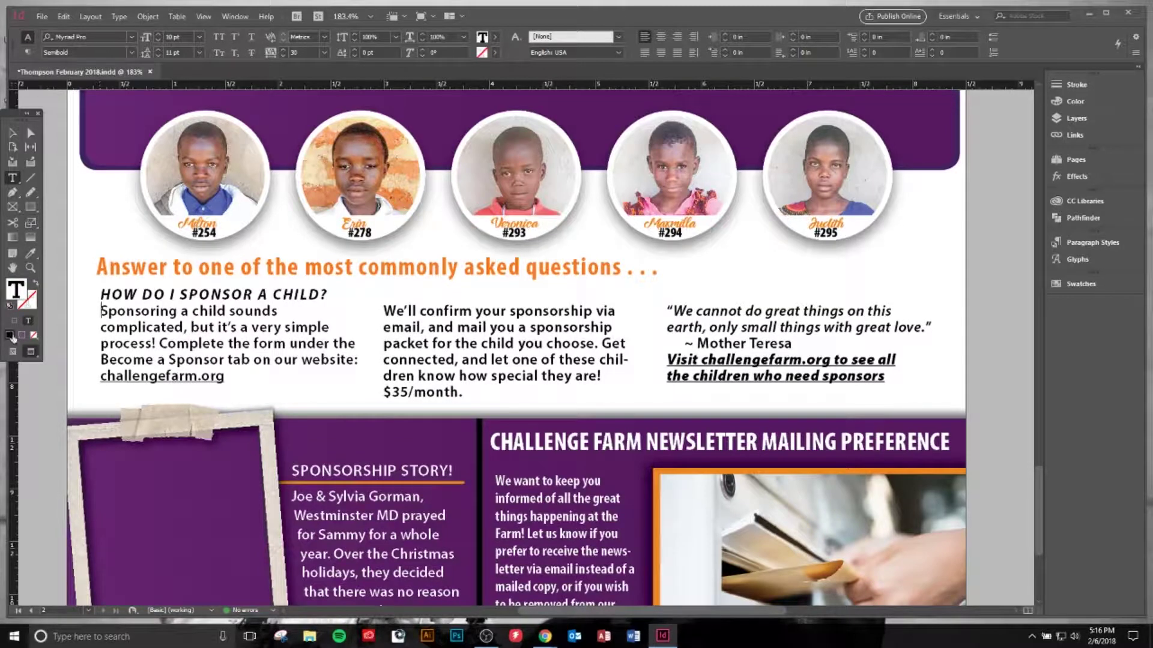
Try a baseline shift of -5 pt on the "Sponsoring a child" paragraph, and reset the shift to 0 pt
drag(100, 309, 231, 384)
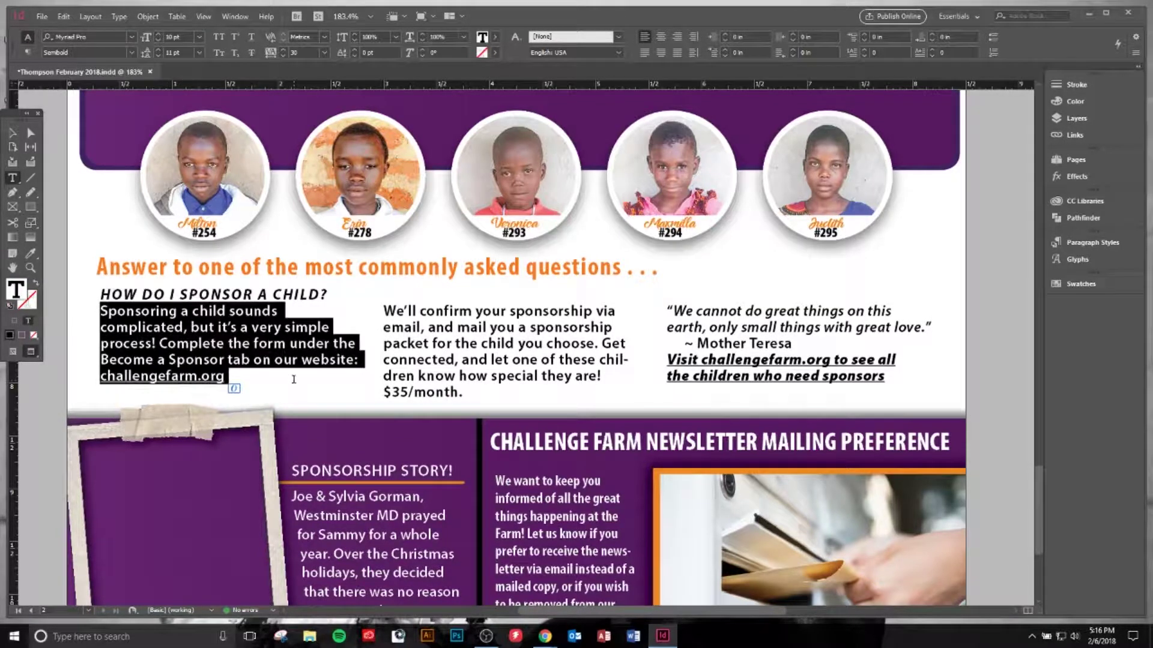
click(380, 52)
key(Down)
key(Down)
key(Down)
key(Down)
key(Down)
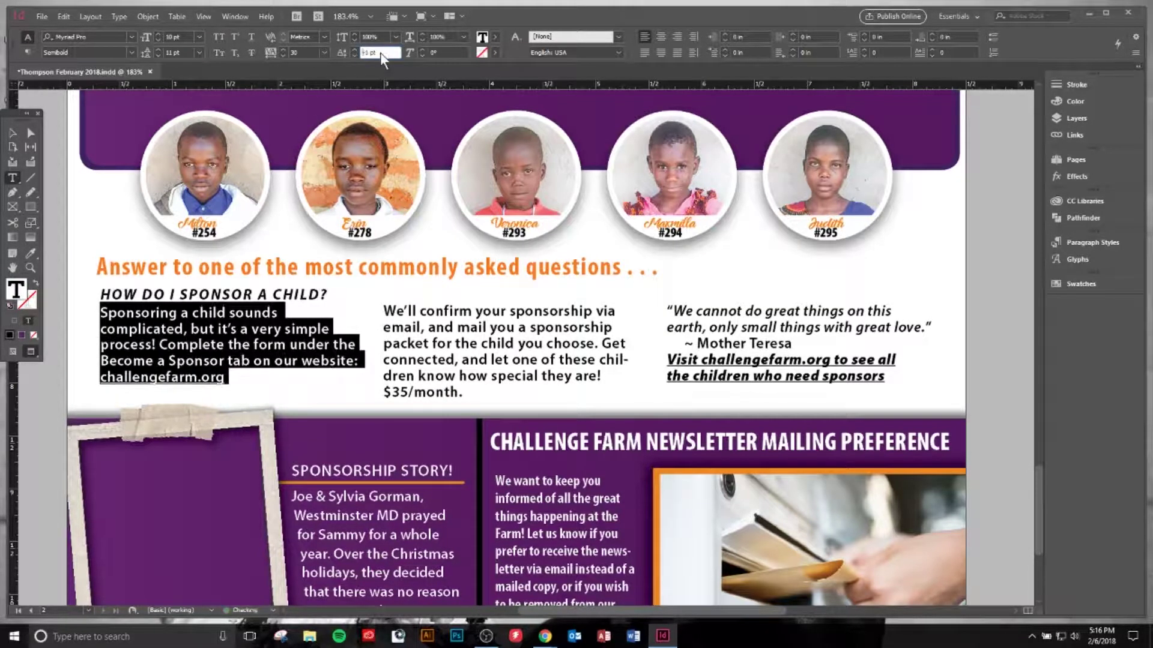
key(Down)
key(Down)
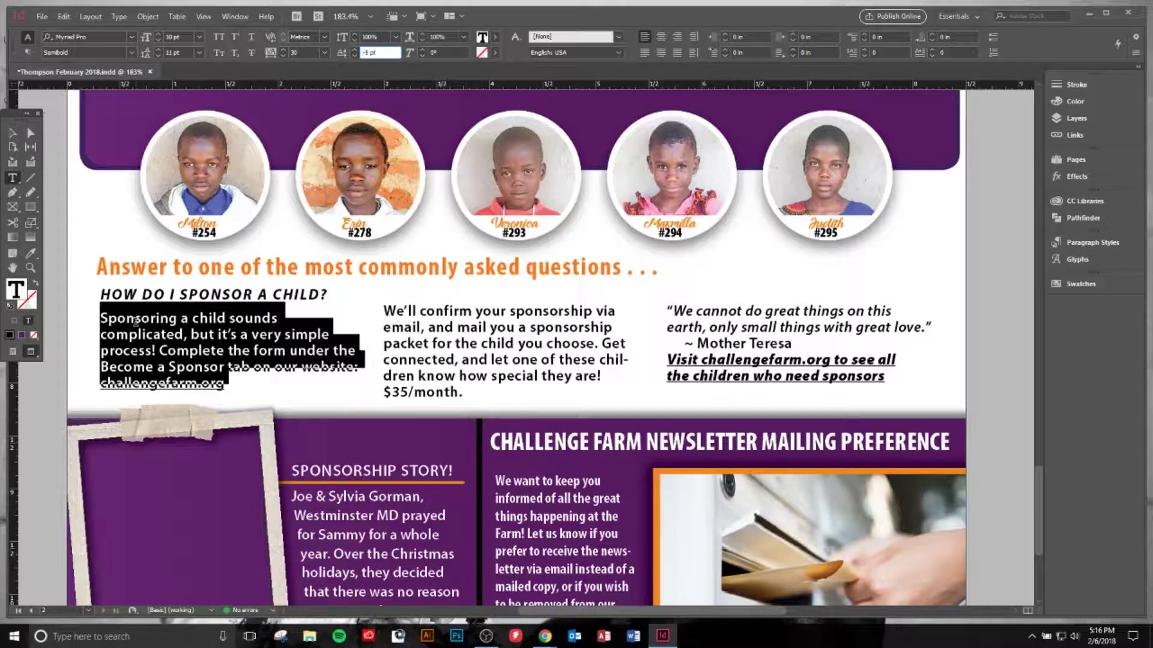
text(0)
key(Return)
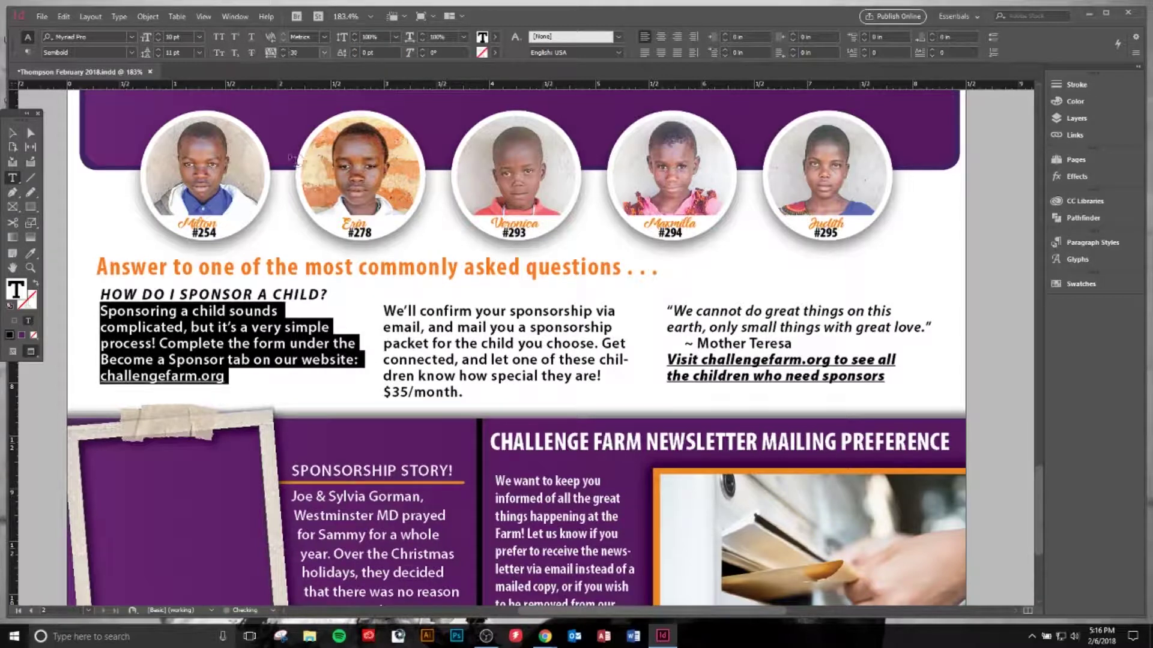
Set Space Before to 0.0625 in for the selected "Sponsoring a child" paragraph
click(891, 37)
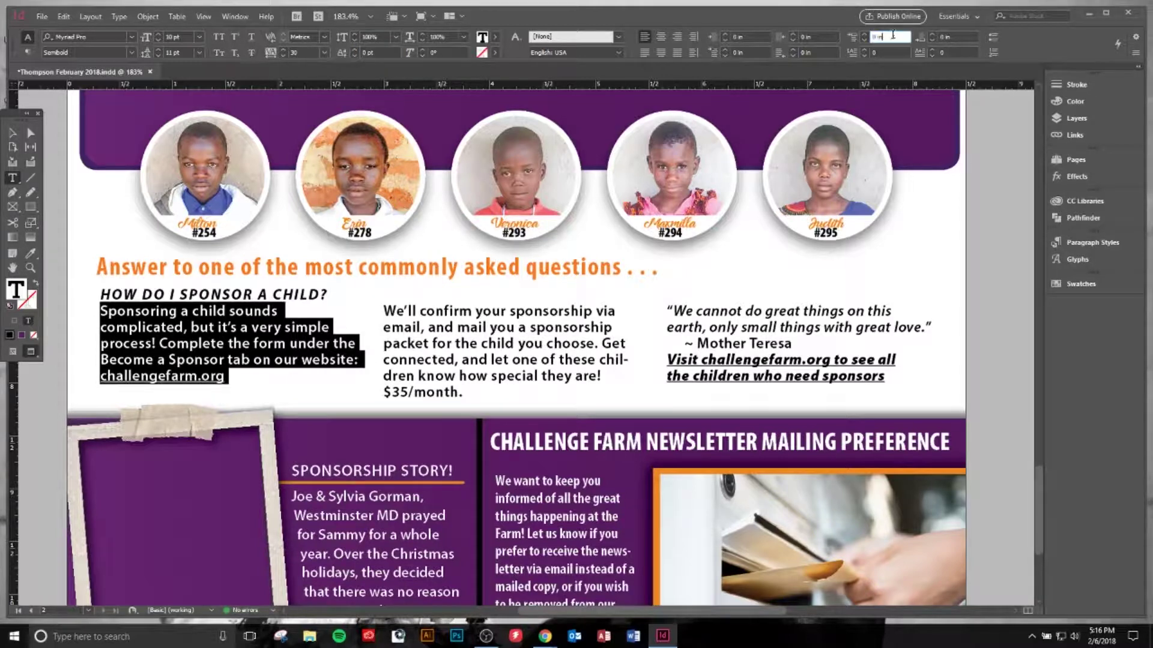
key(Up)
key(Return)
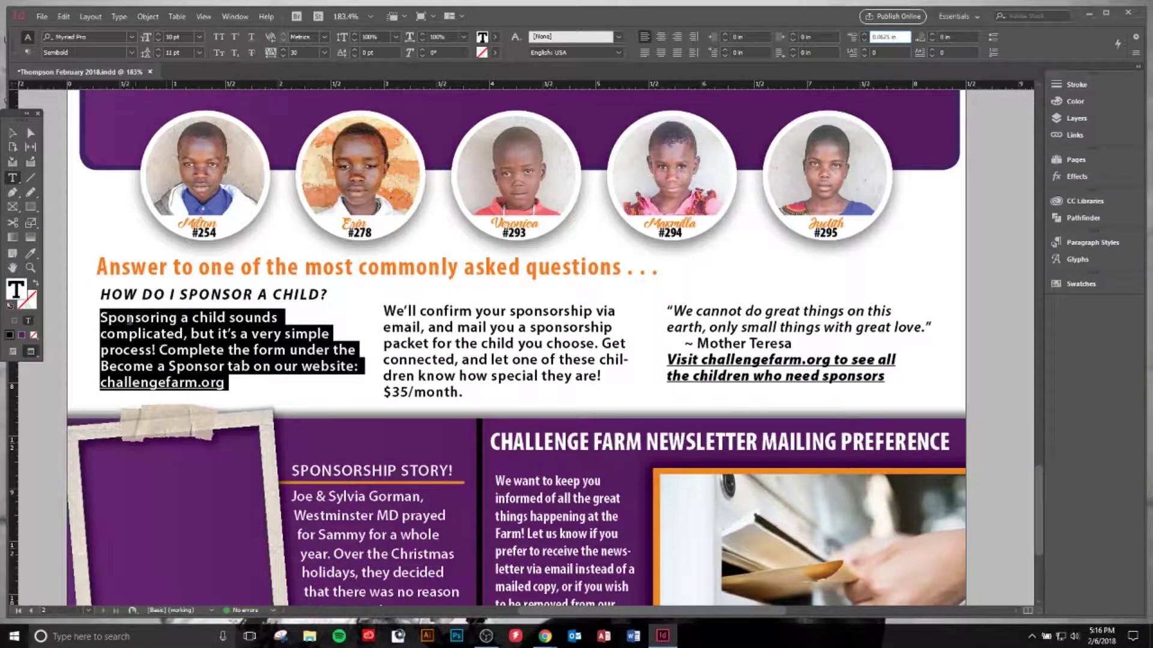
Apply a Space Before of 0.0625 in to the text from the heading through the last column, and deselect the frame
drag(102, 293, 963, 334)
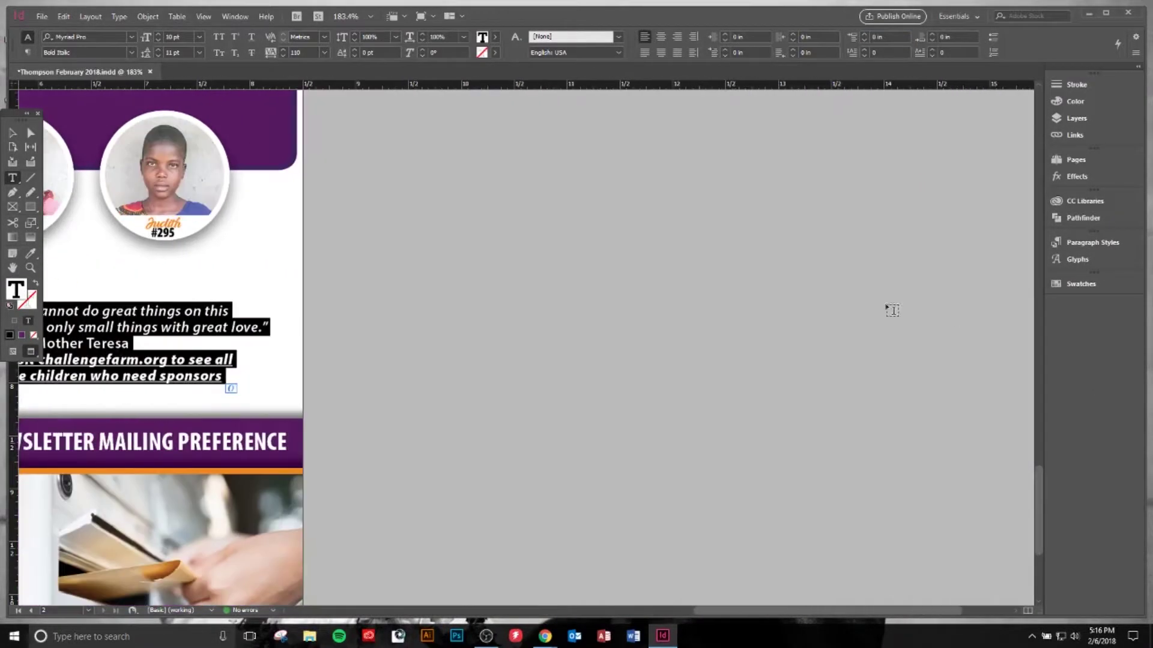
click(881, 38)
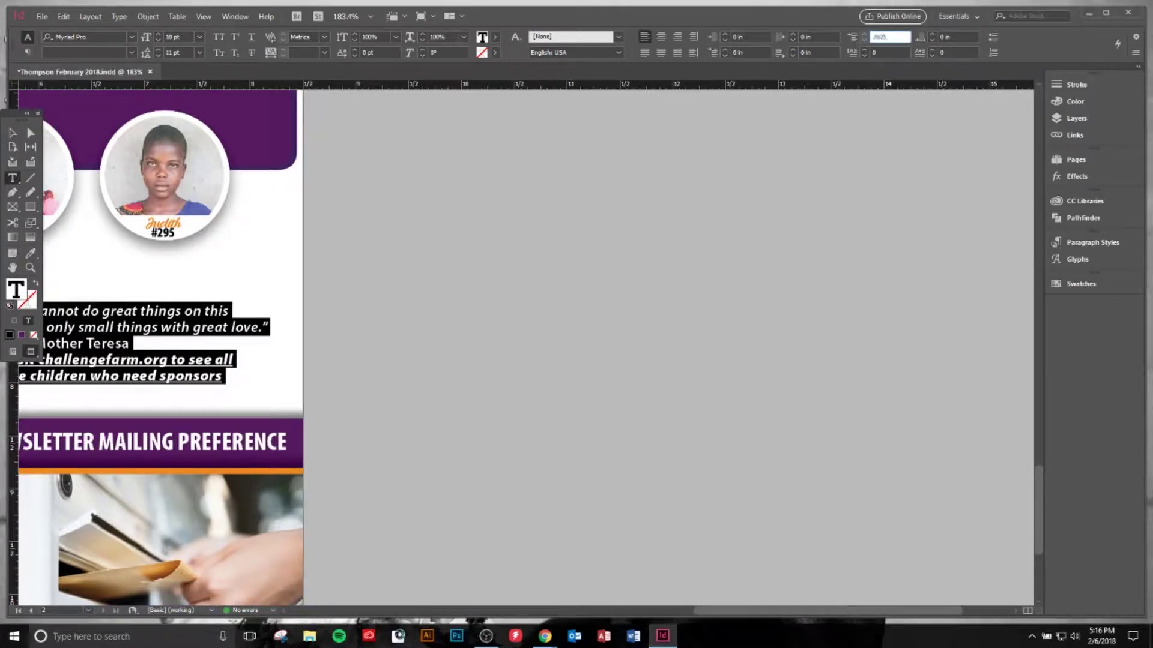
text(.0625)
key(Return)
key(Escape)
drag(33, 142, 344, 382)
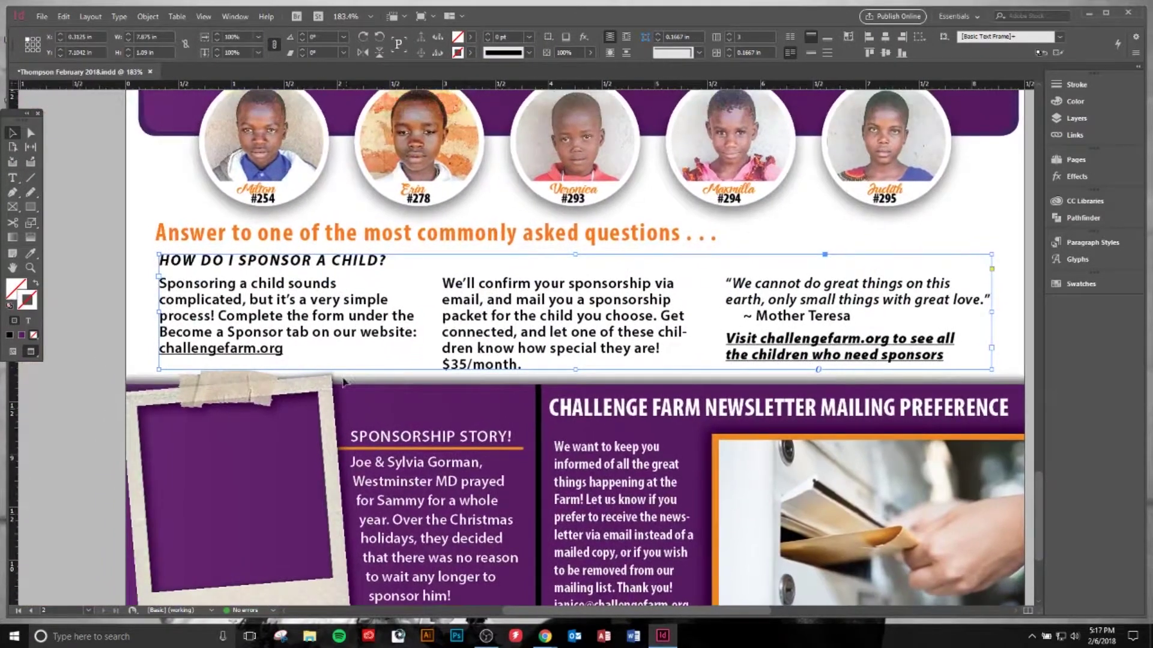
click(60, 307)
scroll(60, 308, up, 1)
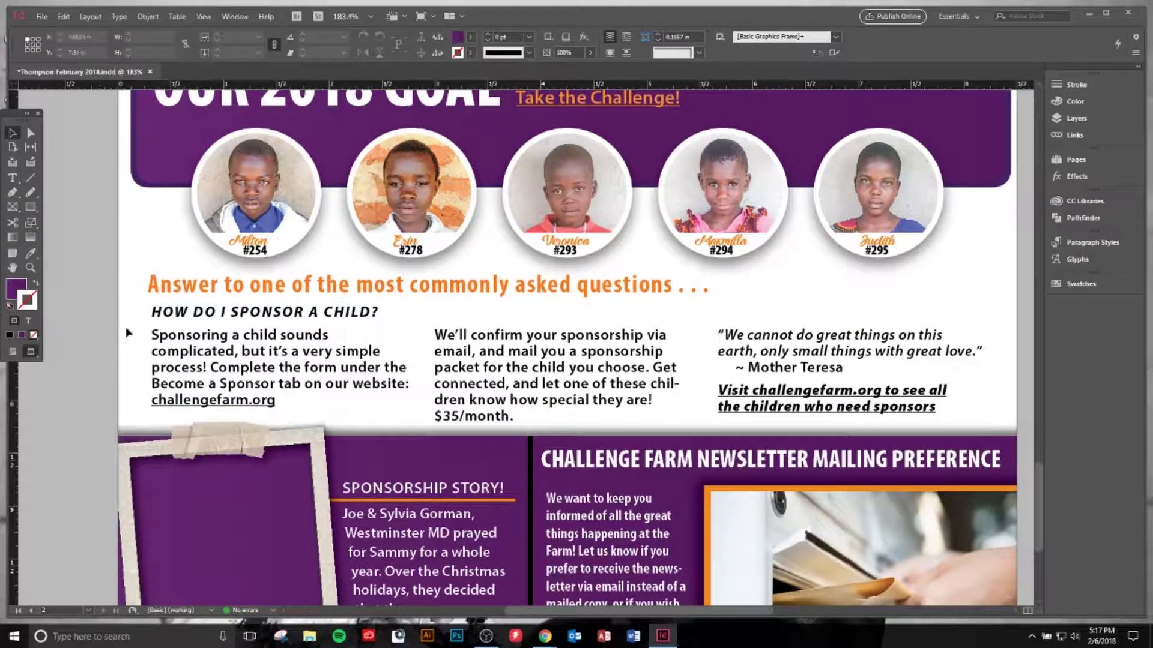
Set the left indent of the "Sponsoring a child" paragraph to 0.0625 in
double_click(153, 312)
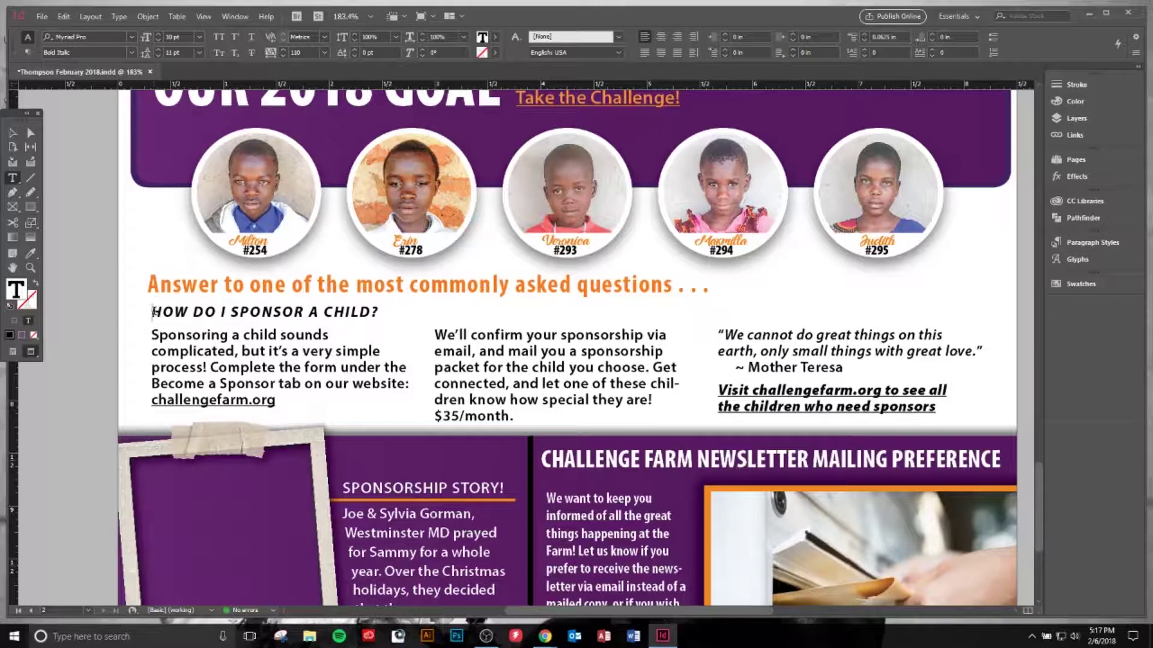
click(150, 331)
drag(150, 331, 278, 401)
click(754, 37)
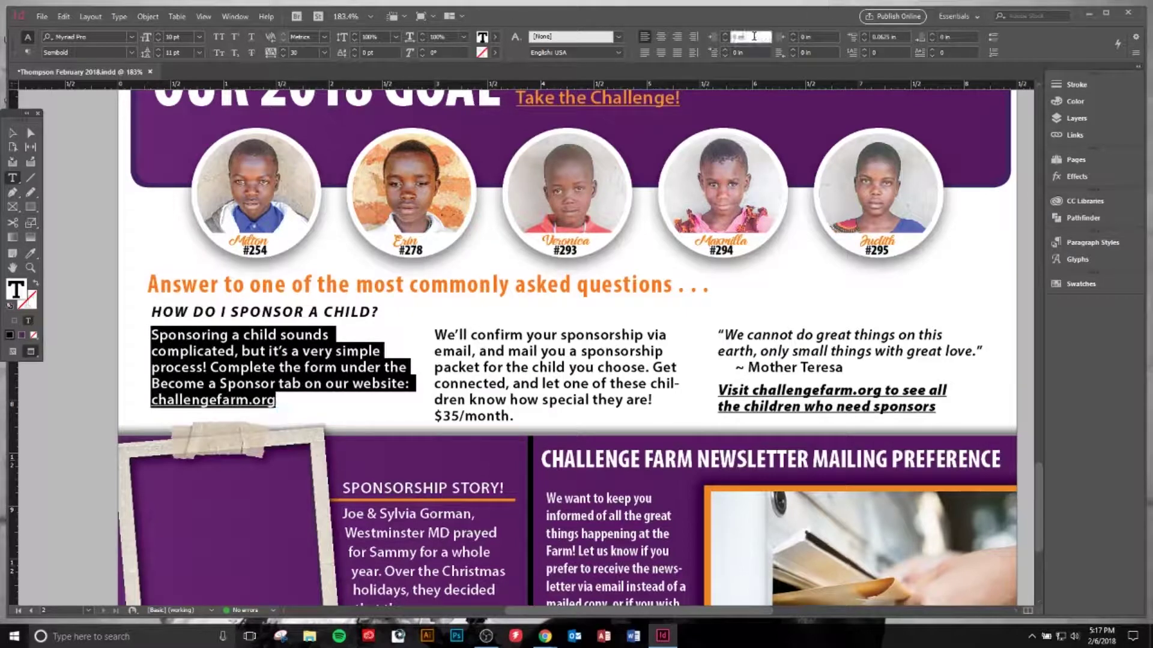
key(Up)
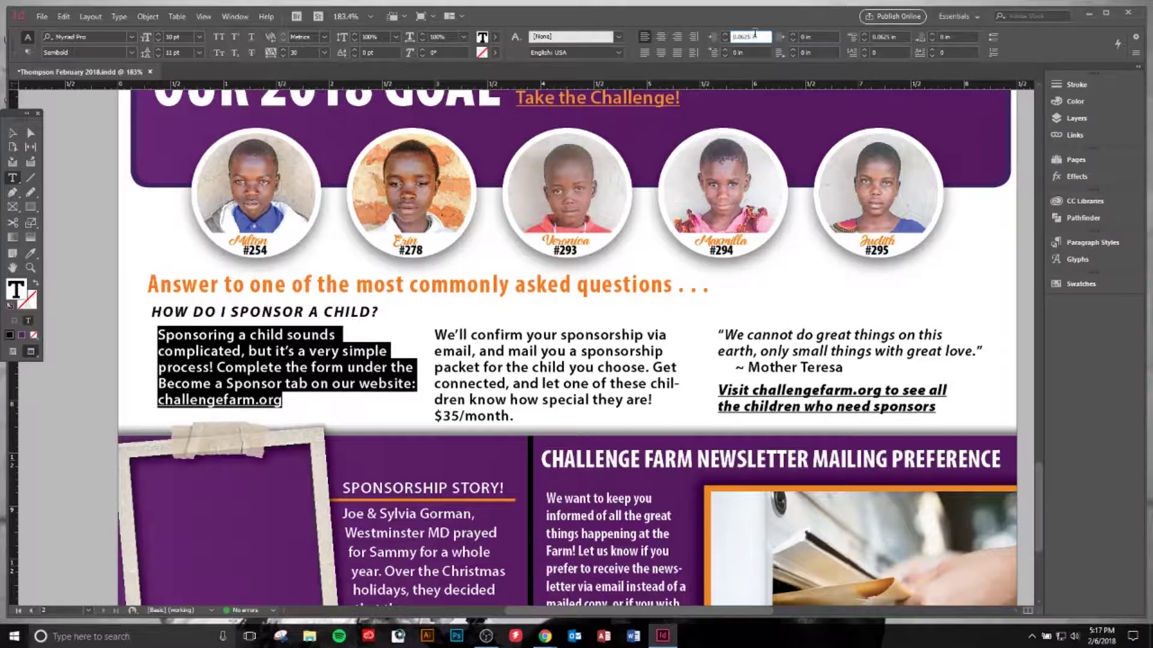
Insert an opening quotation mark before "HOW DO I SPONSOR A CHILD?" and deselect the text frame
click(153, 312)
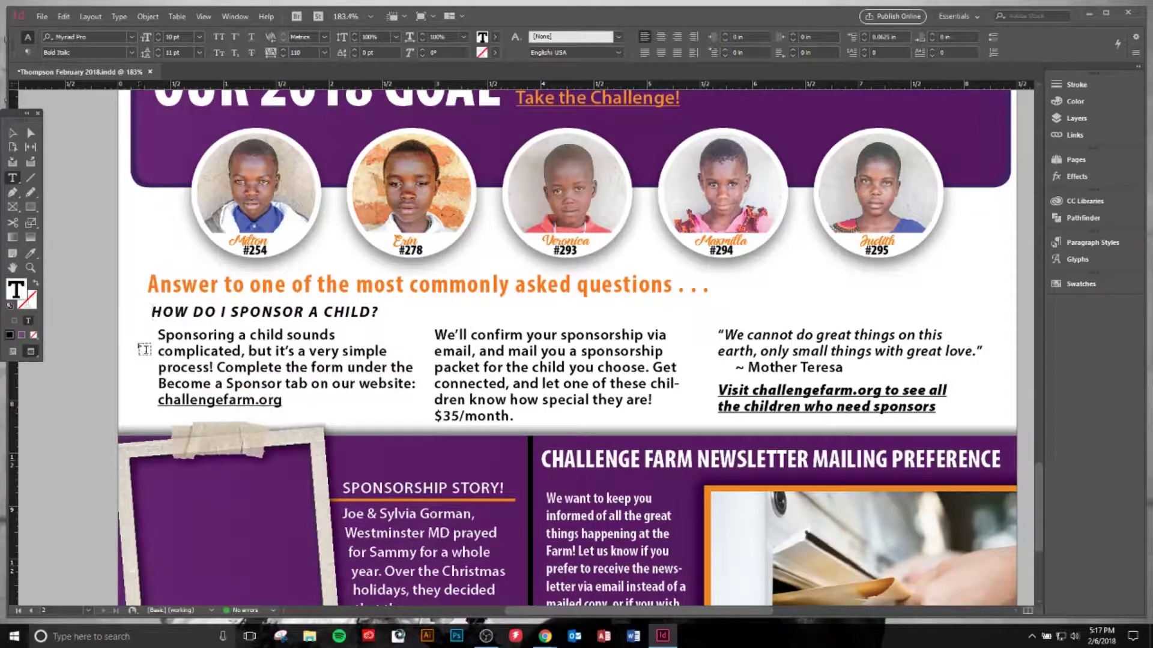
text(")
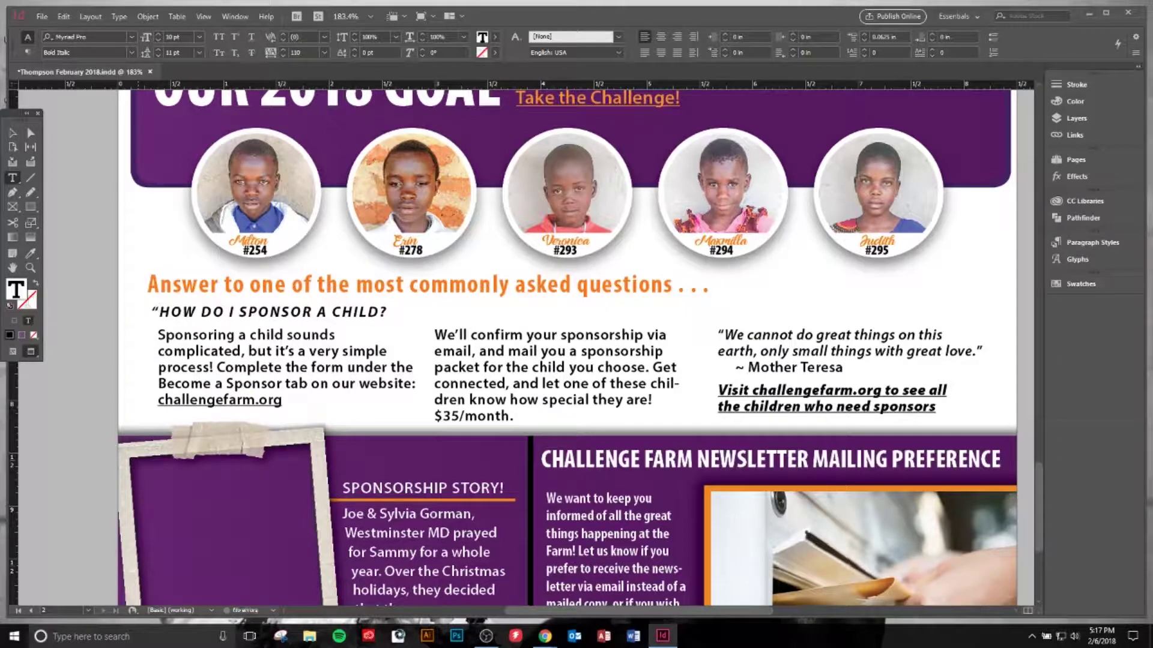
click(12, 133)
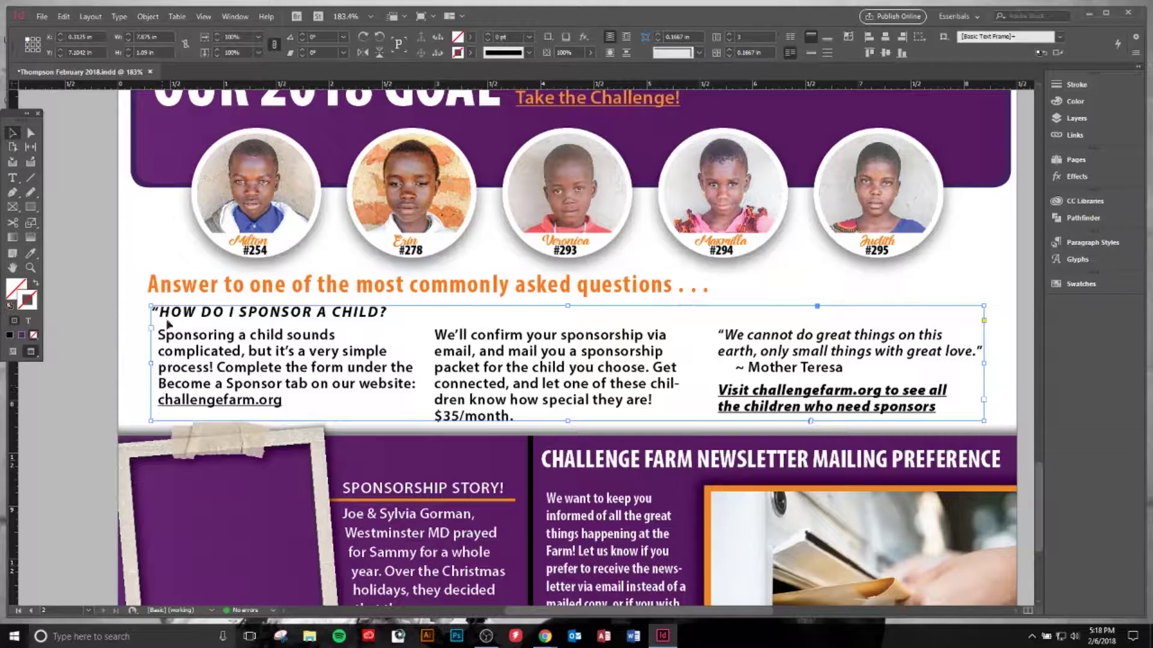
click(120, 369)
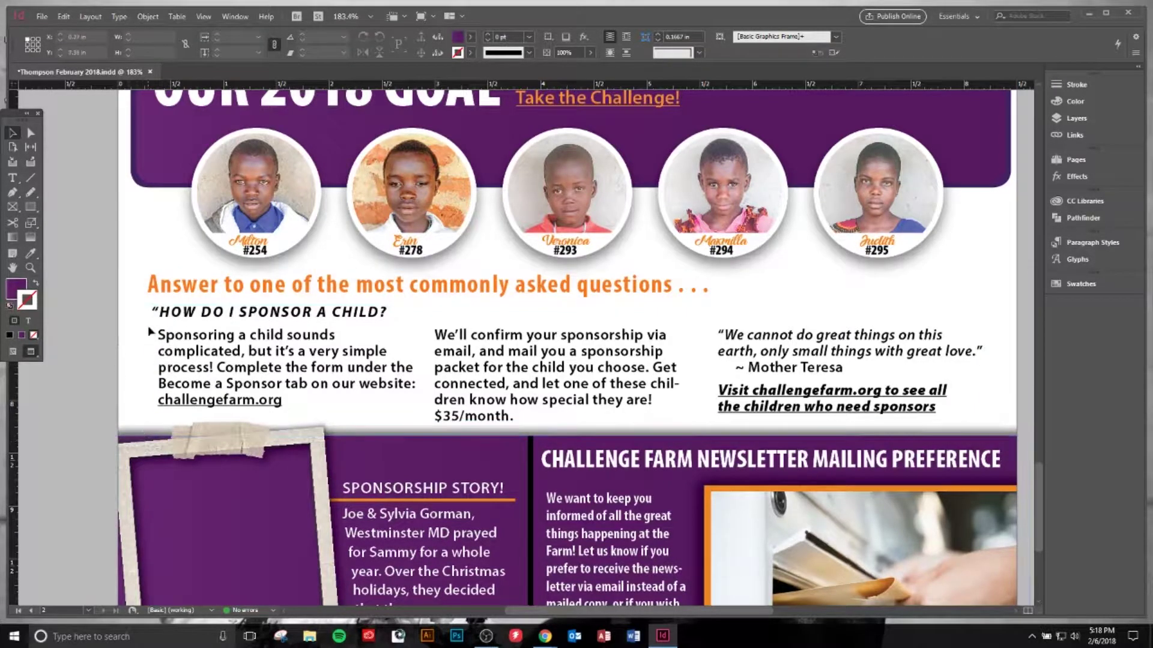
Reset the left indent of the "Sponsoring a child" paragraph to 0 in and leave text editing
double_click(160, 334)
drag(287, 401, 126, 331)
click(751, 37)
text(0)
key(Return)
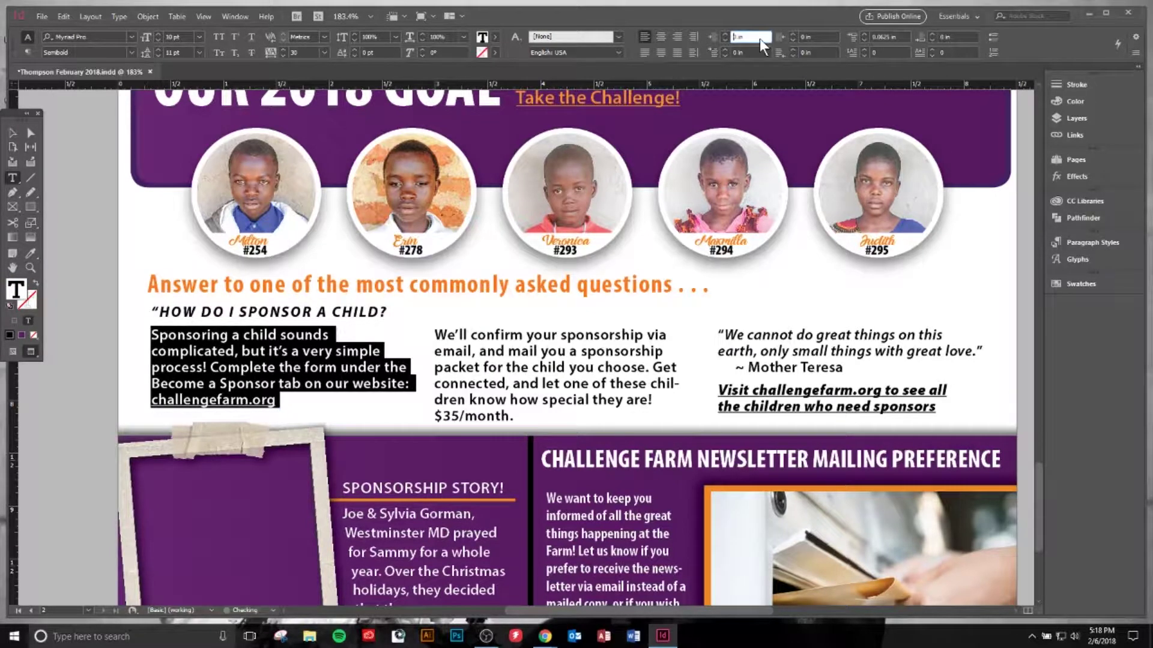
click(12, 133)
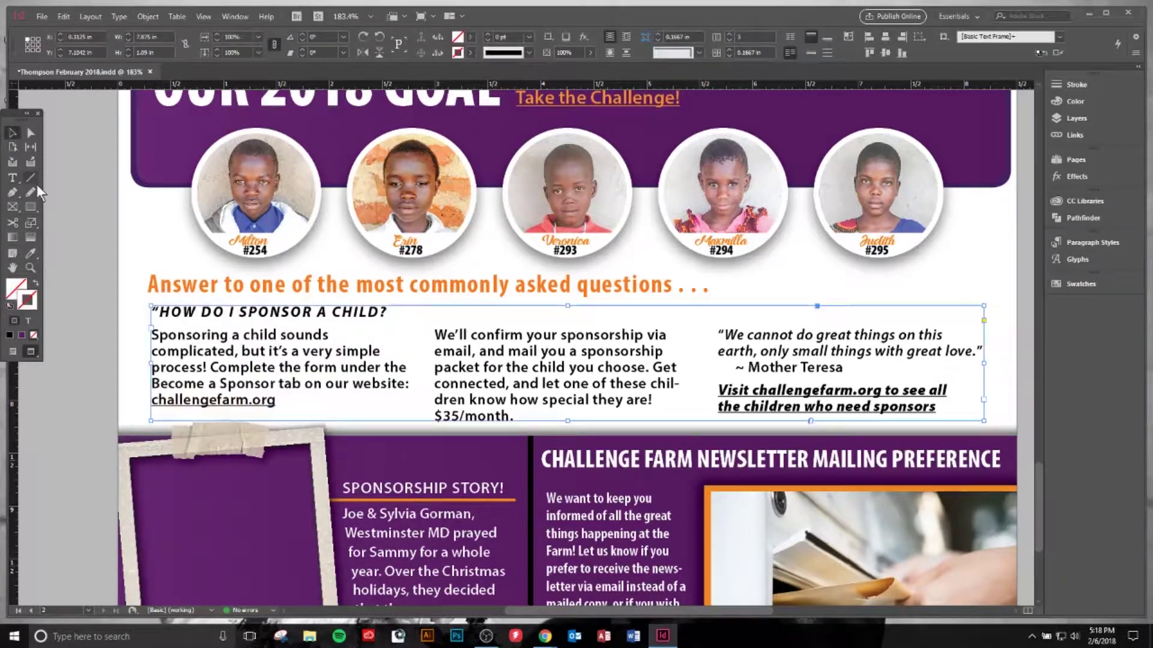
Reapply a left indent of 0.0625 in to the "Sponsoring a child" paragraph and leave text editing
click(88, 284)
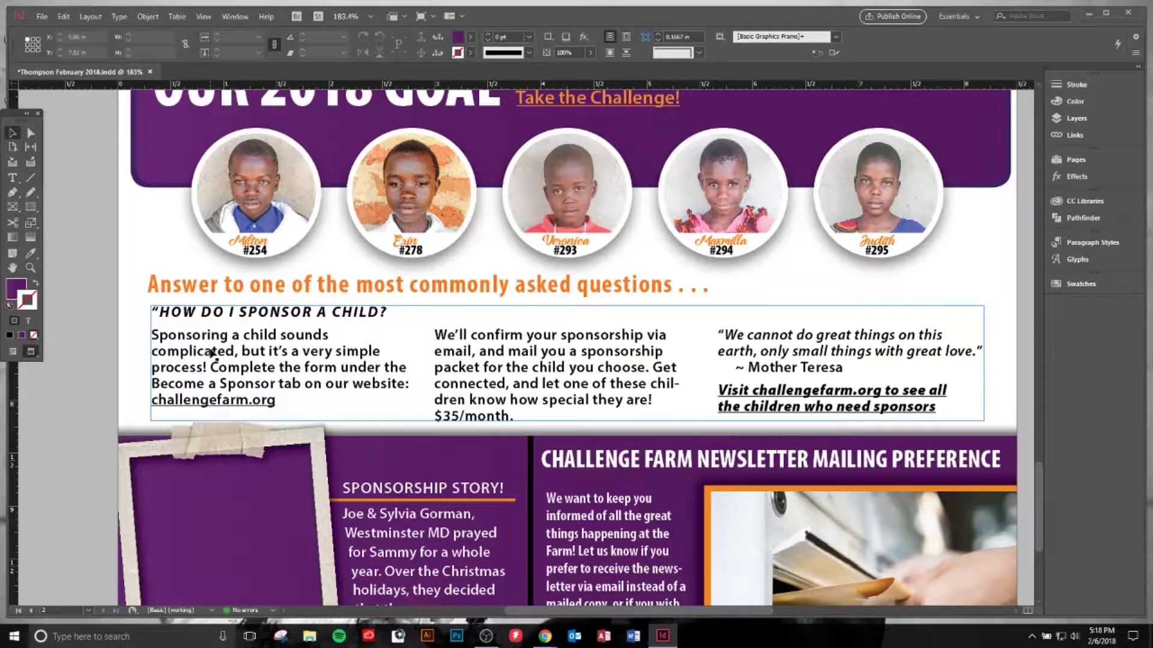
double_click(168, 351)
drag(148, 333, 281, 401)
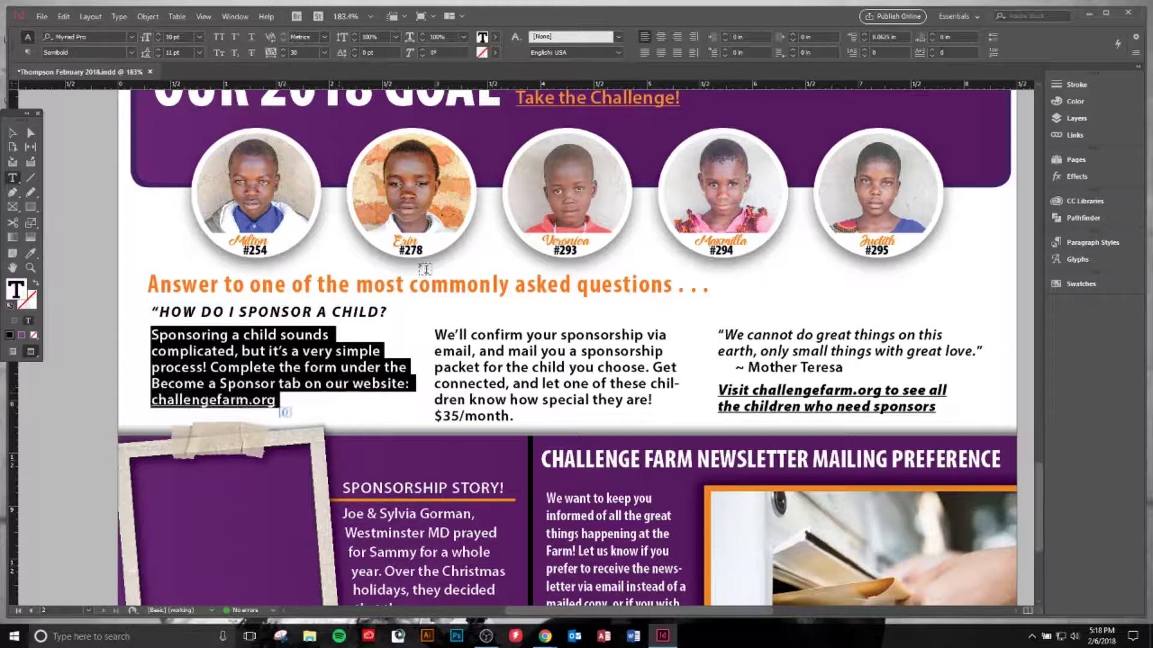
click(751, 36)
text(0.0625)
key(Return)
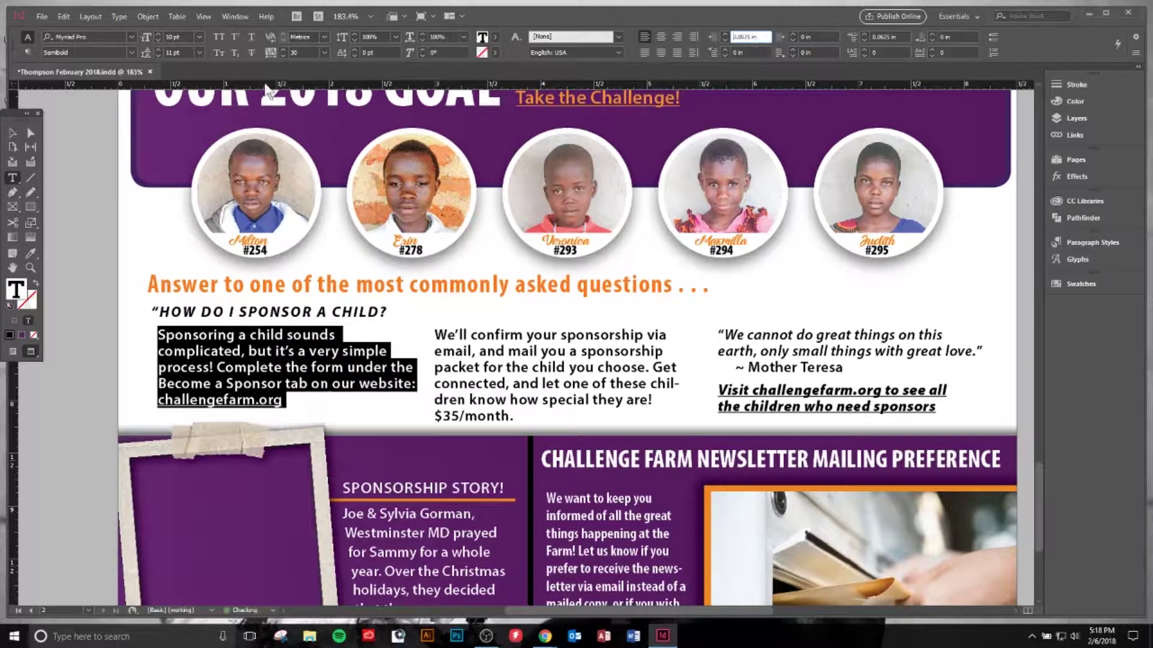
click(12, 133)
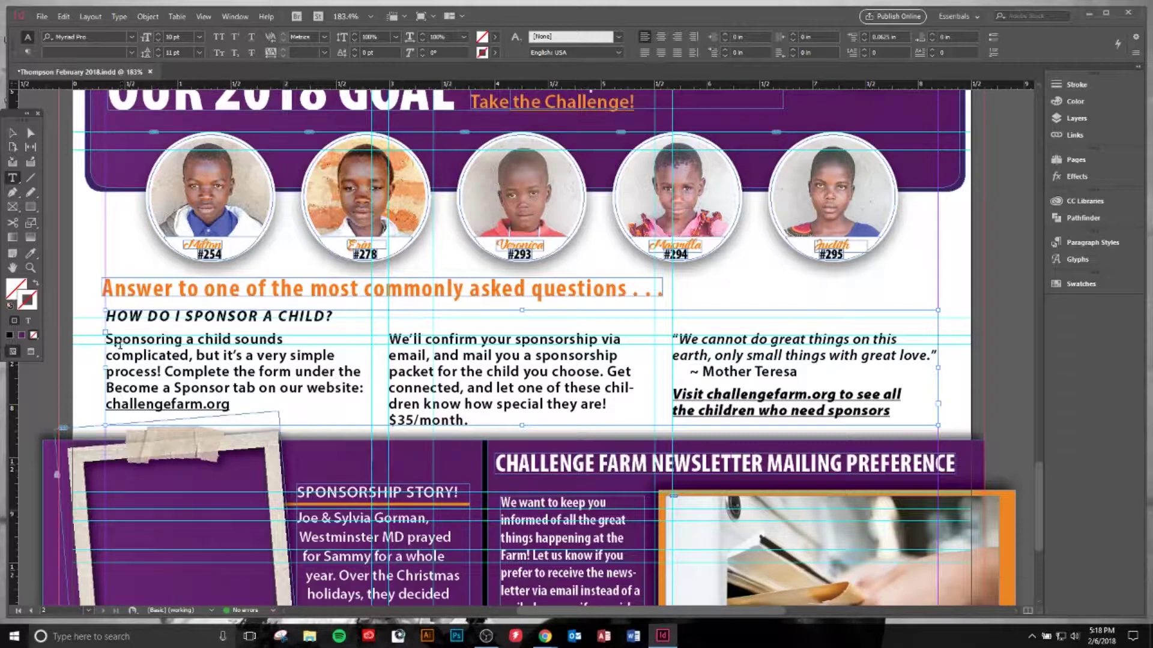
Enlarge the first letter "S" of the "Sponsoring a child" paragraph to 40 pt and leave text editing
drag(106, 341, 115, 342)
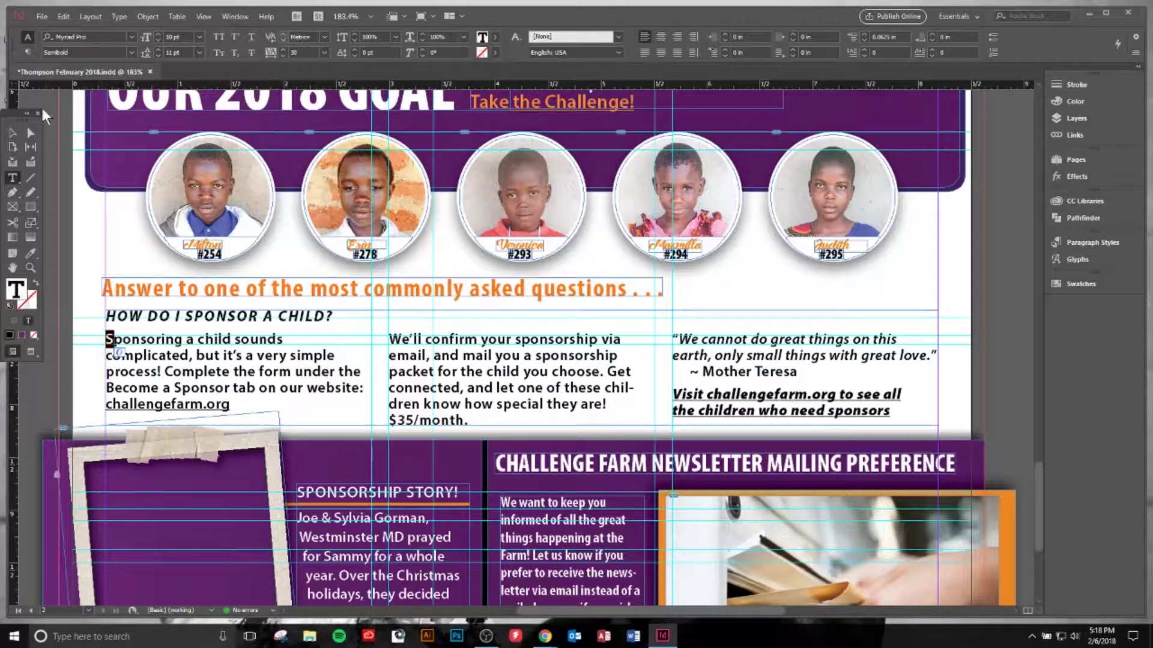
click(183, 36)
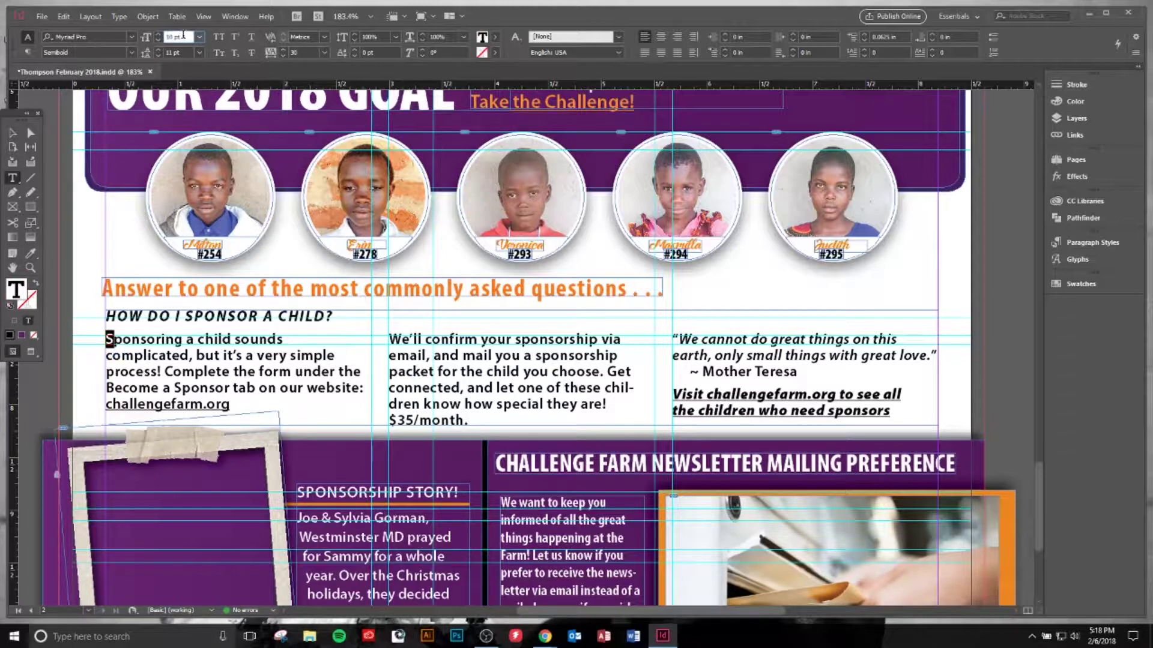
text(40)
key(Return)
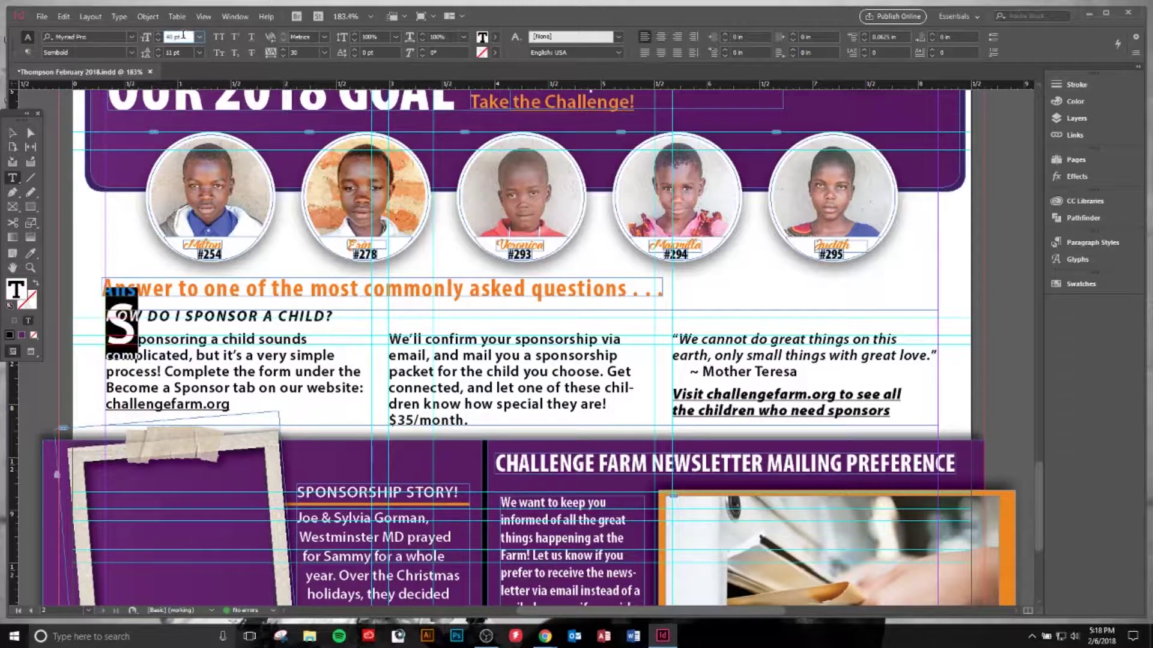
click(12, 132)
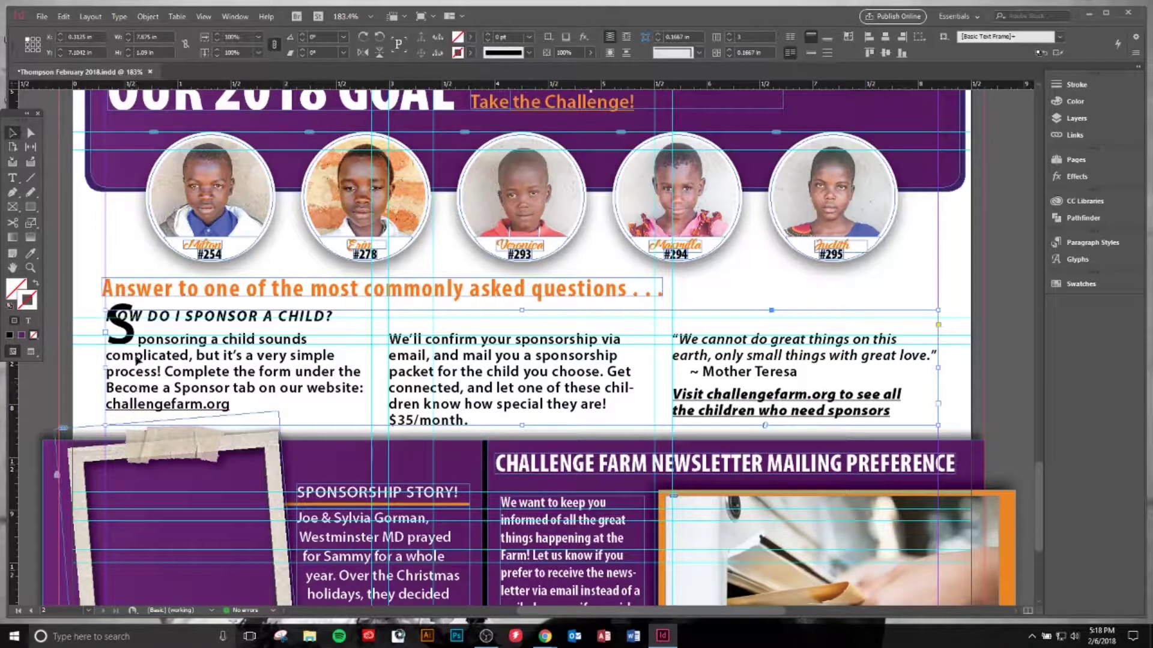
Tighten the kerning between the enlarged "S" and "ponsoring" to -60 and leave text editing
double_click(136, 338)
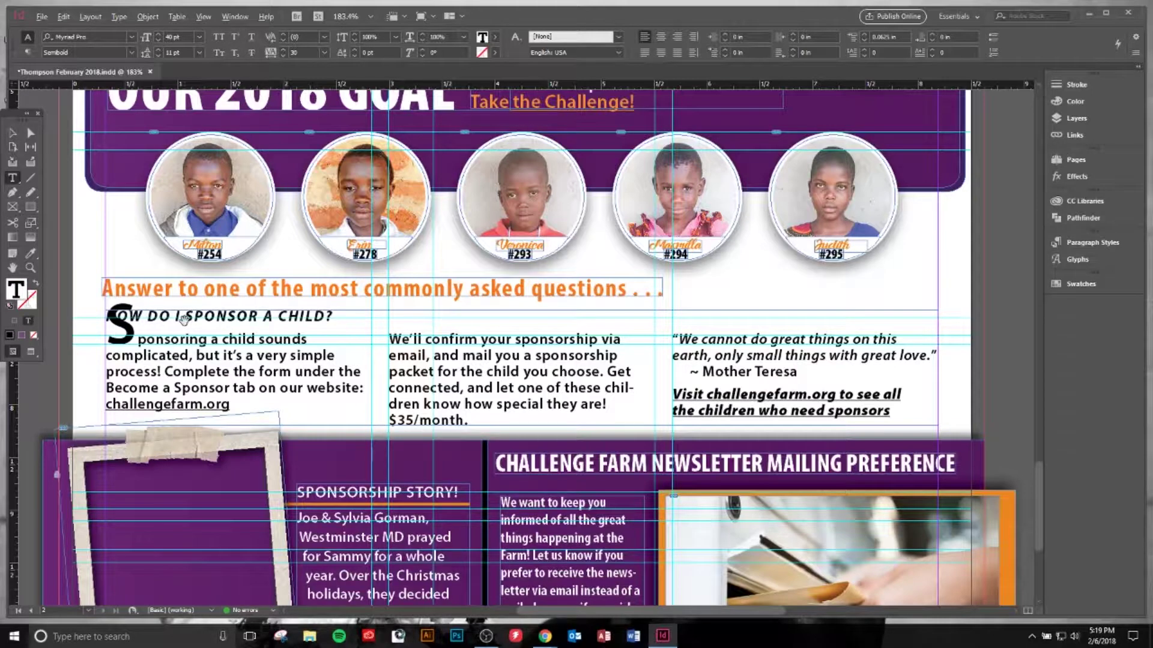
key(alt+Left)
key(alt+Left)
key(alt+Left)
key(alt+Left)
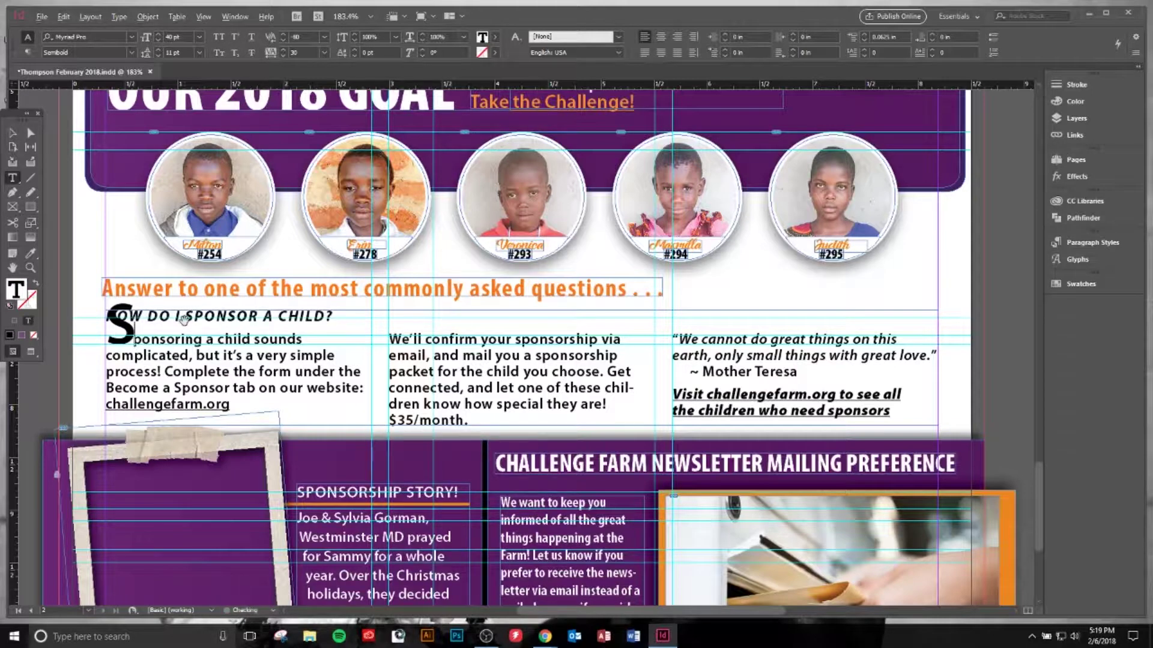
click(12, 132)
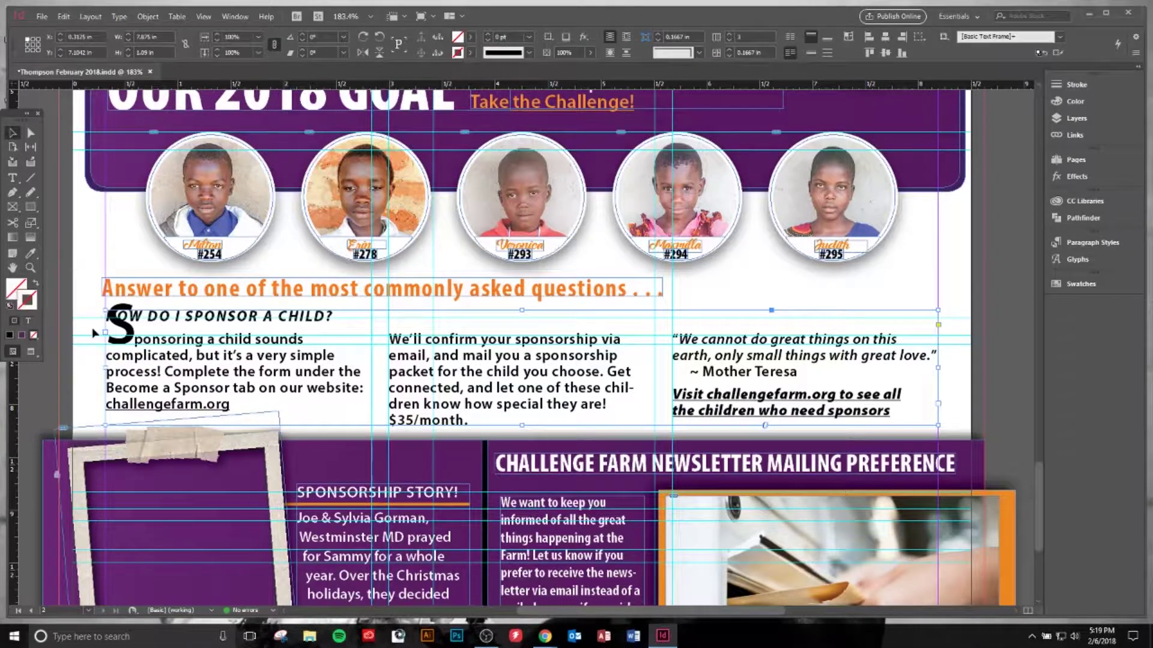
Revert the enlarged and kerned "S" at the start of the "Sponsoring a child" paragraph
click(136, 342)
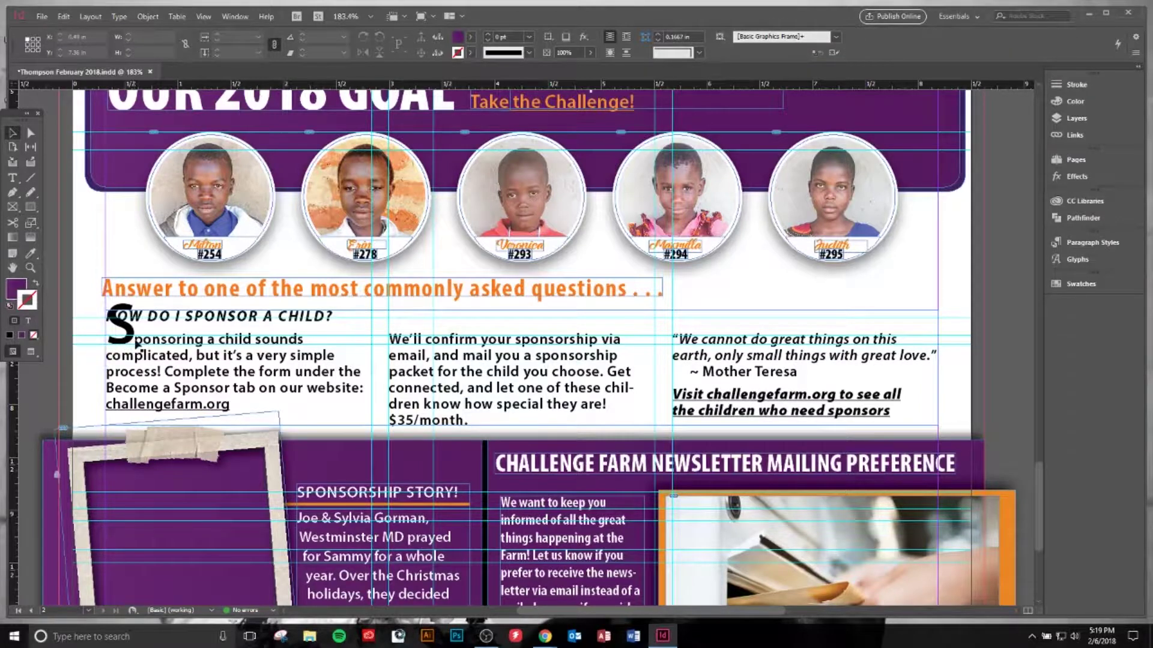
drag(137, 343, 140, 344)
drag(138, 343, 79, 313)
key(Delete)
key(t)
Give the "Sponsoring a child" paragraph a one-character drop cap two lines high, deselect the frame and preview the page without guides
drag(106, 343, 116, 345)
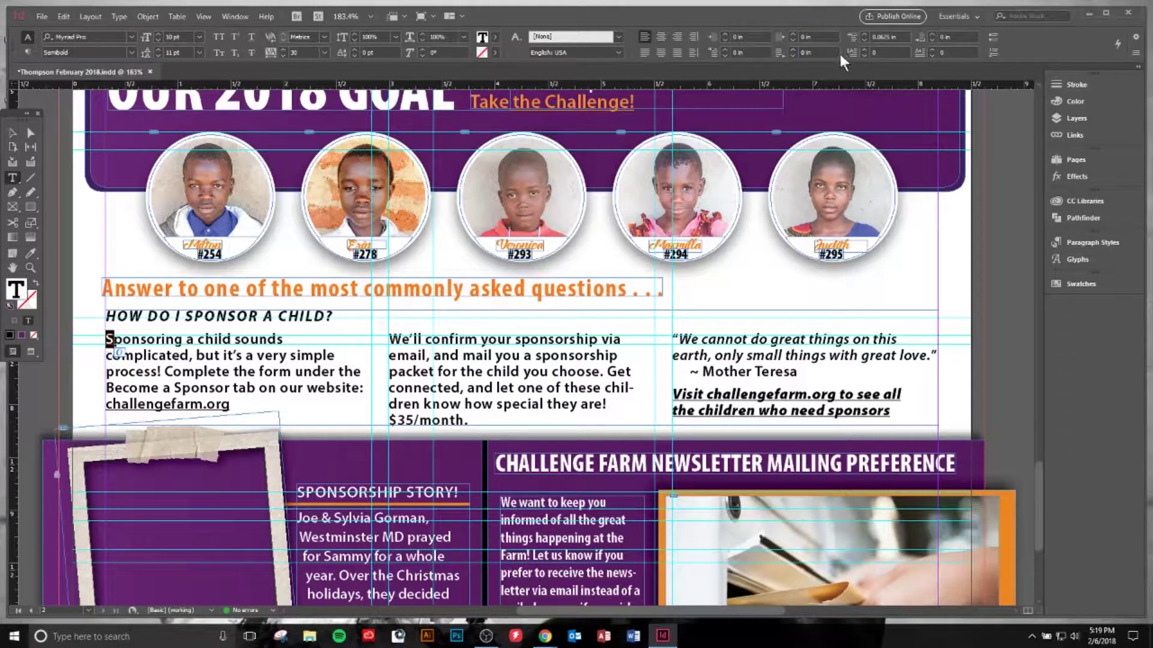
click(881, 52)
text(3)
key(Return)
key(Up)
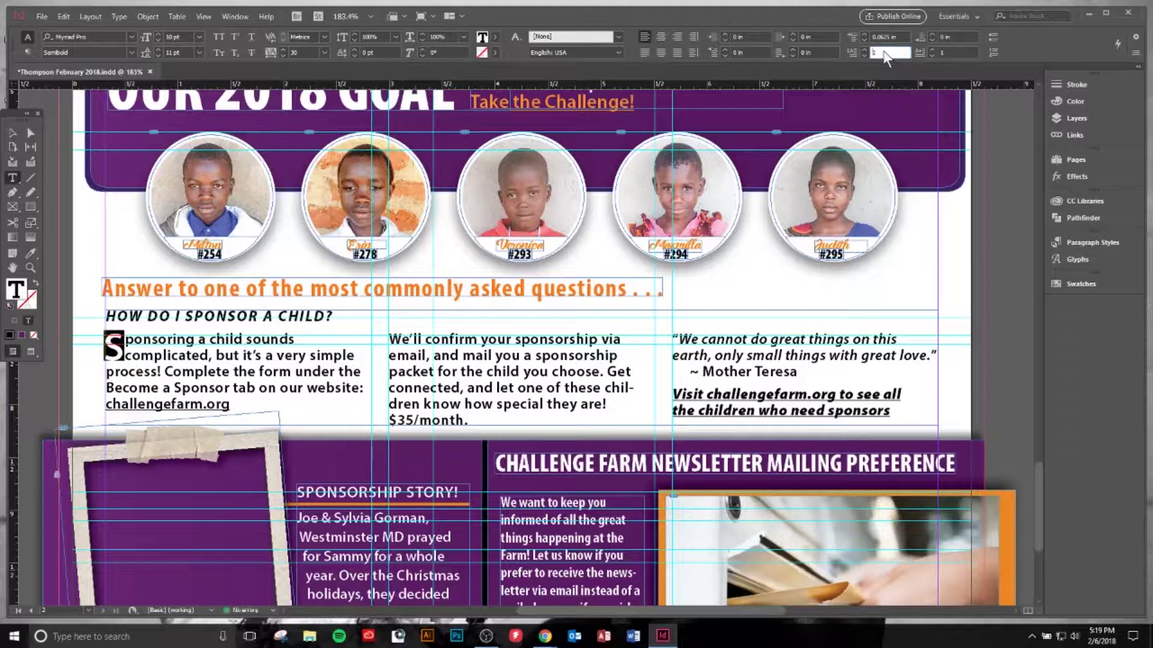
click(12, 133)
click(87, 257)
key(w)
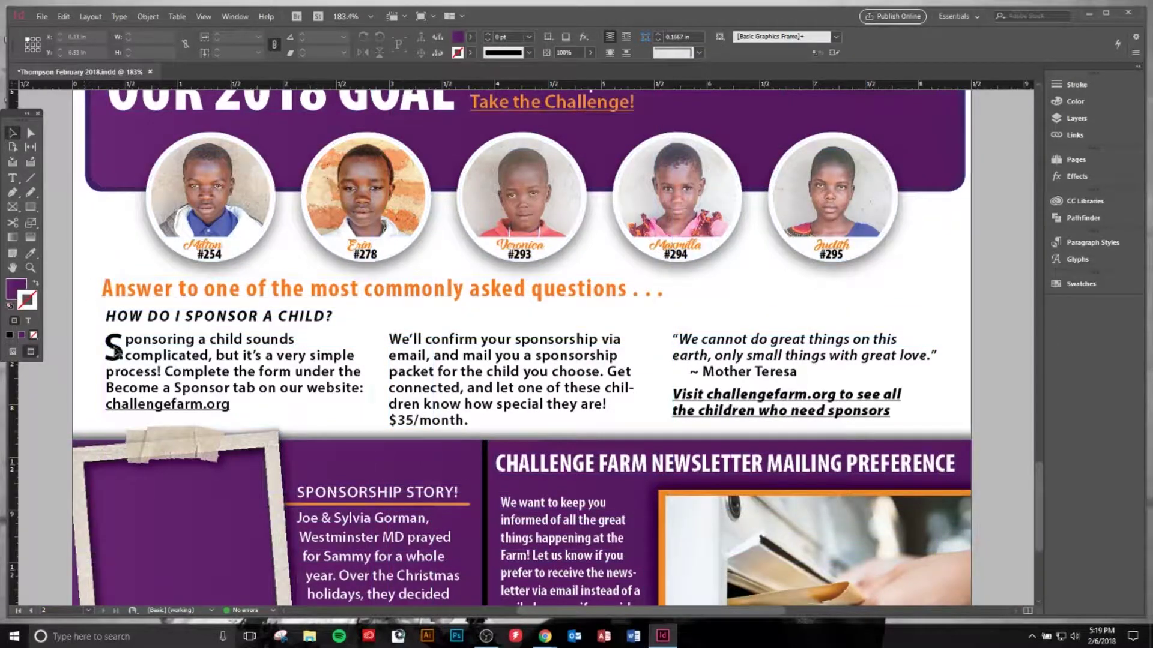
Remove the break before "We'll confirm your sponsorship" and start that text as a new paragraph
double_click(146, 350)
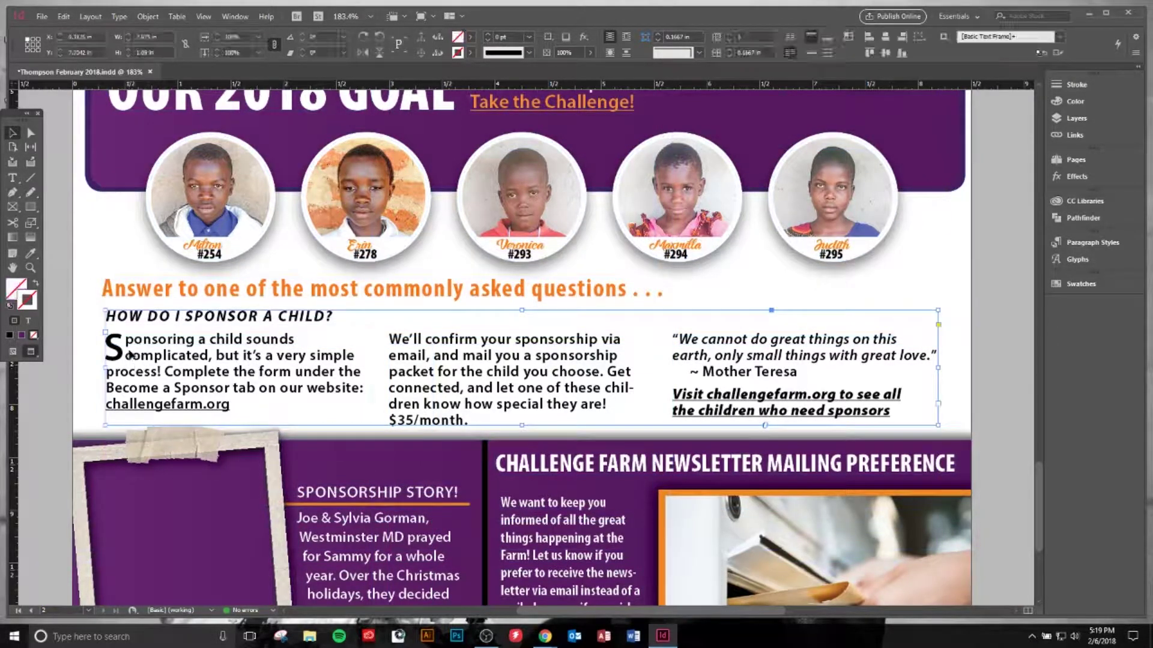
click(394, 338)
key(BackSpace)
key(Return)
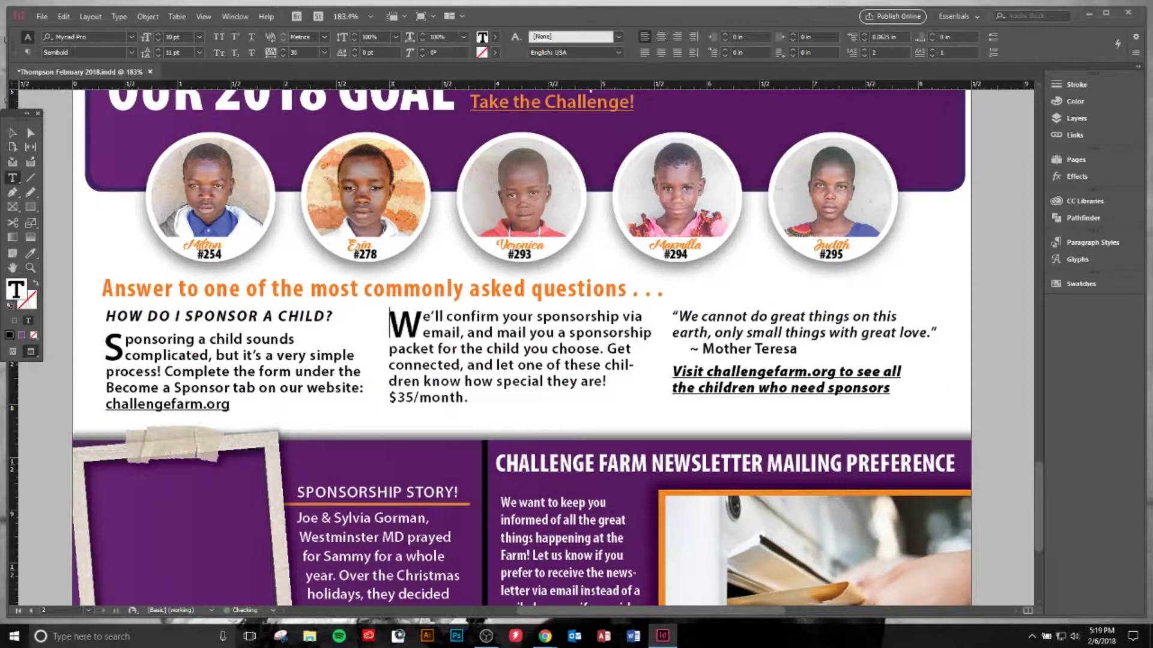
key(BackSpace)
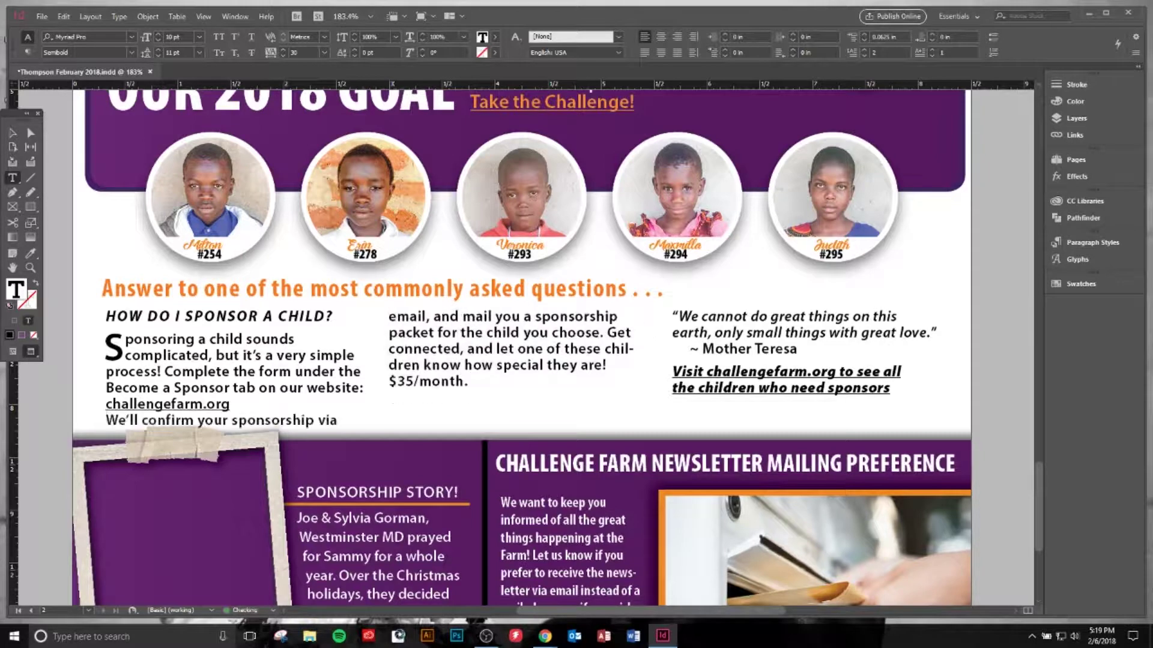
key(Return)
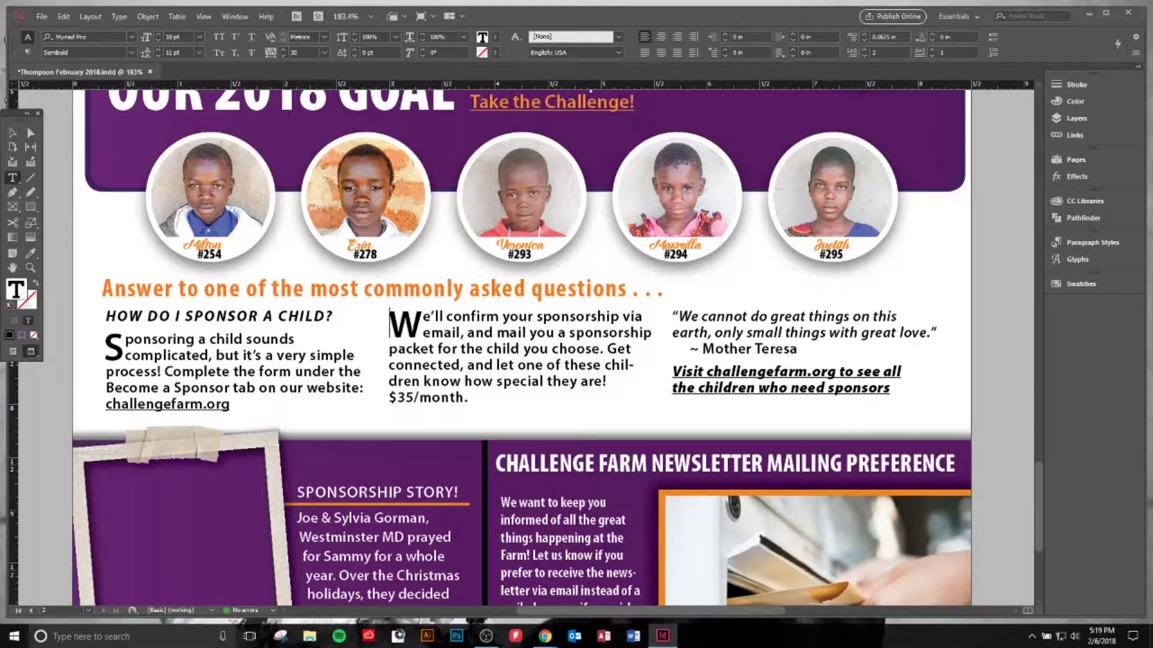
Rework the break before "We'll confirm your sponsorship" to remove its drop cap, and select the drop cap "S"
key(BackSpace)
key(BackSpace)
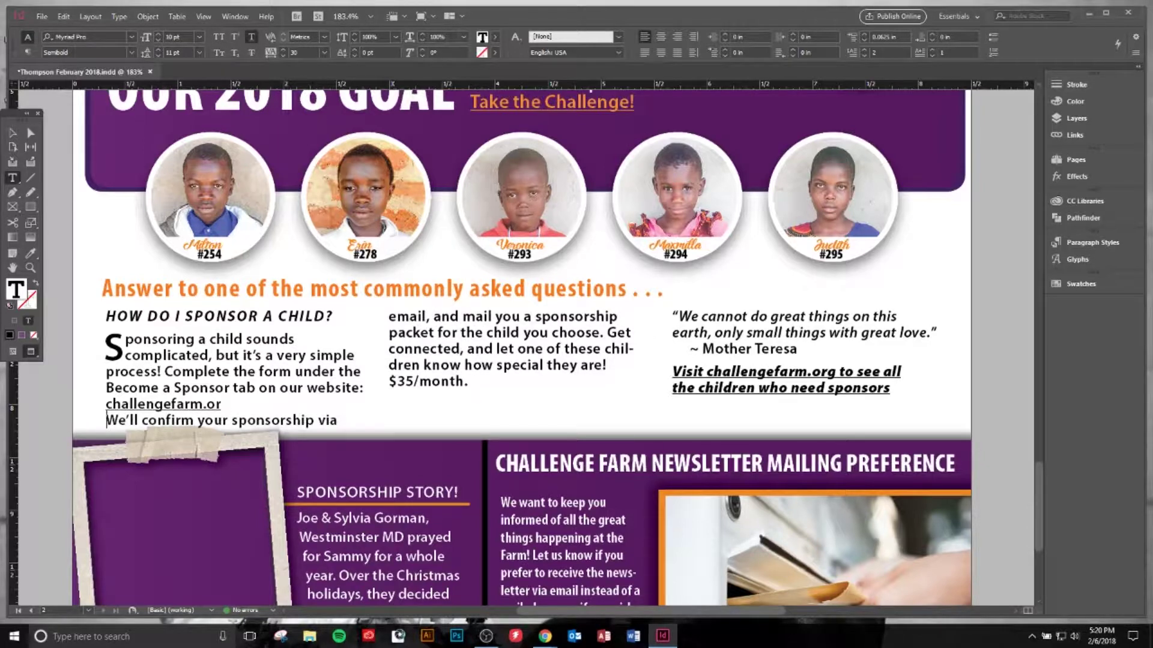
key(Return)
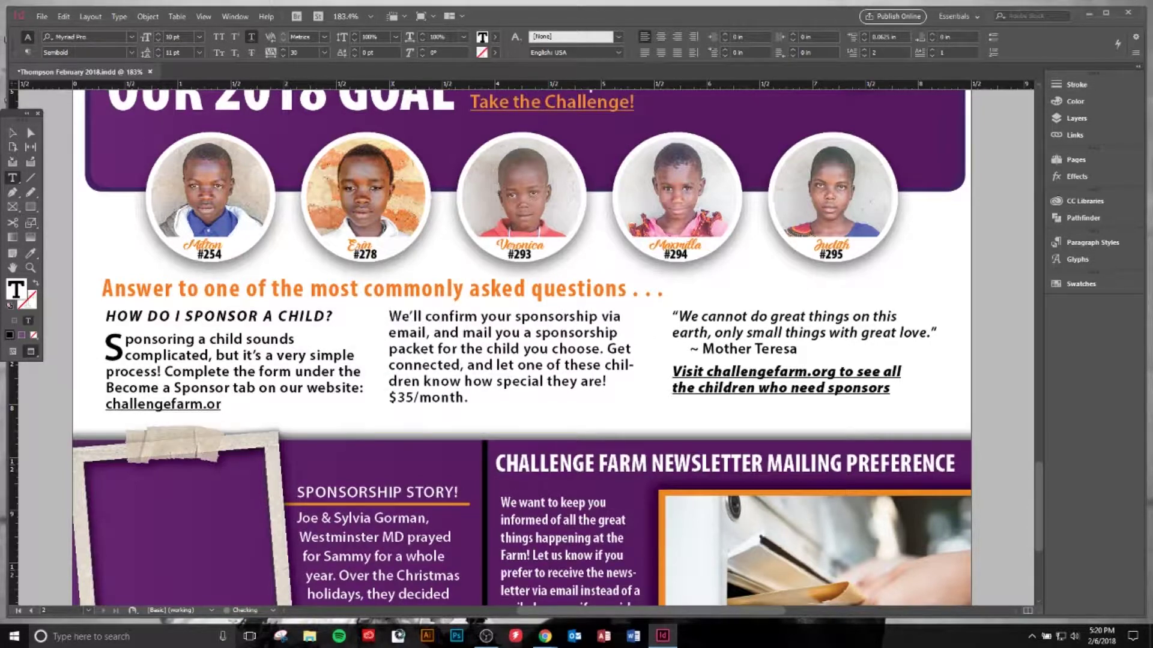
drag(104, 335, 125, 343)
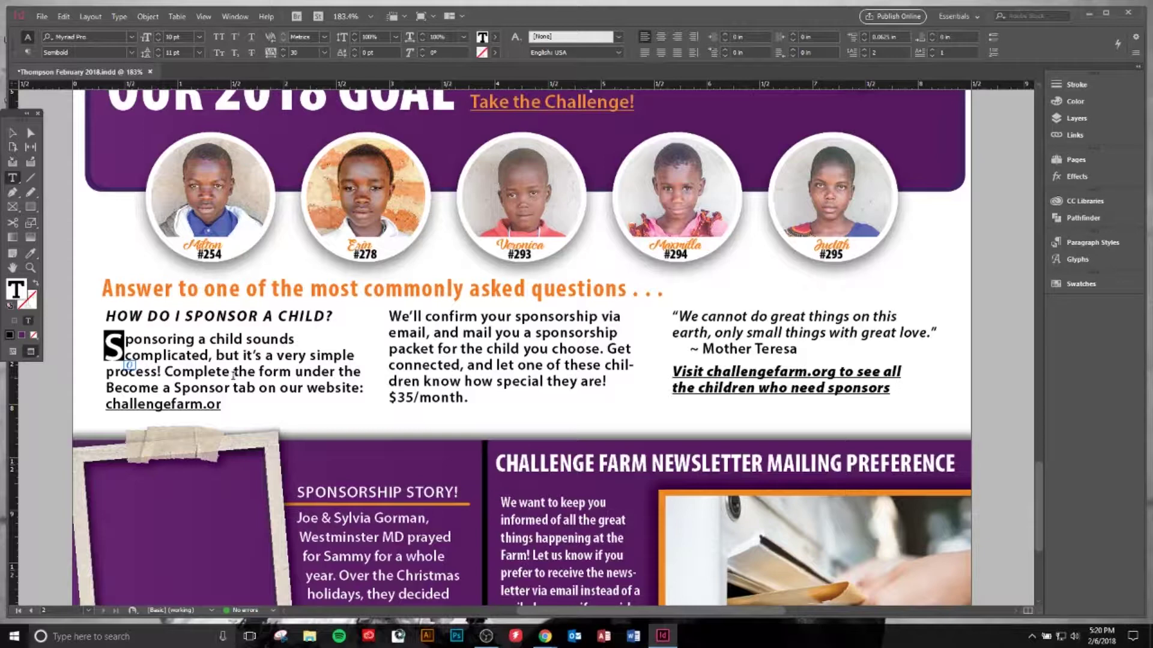
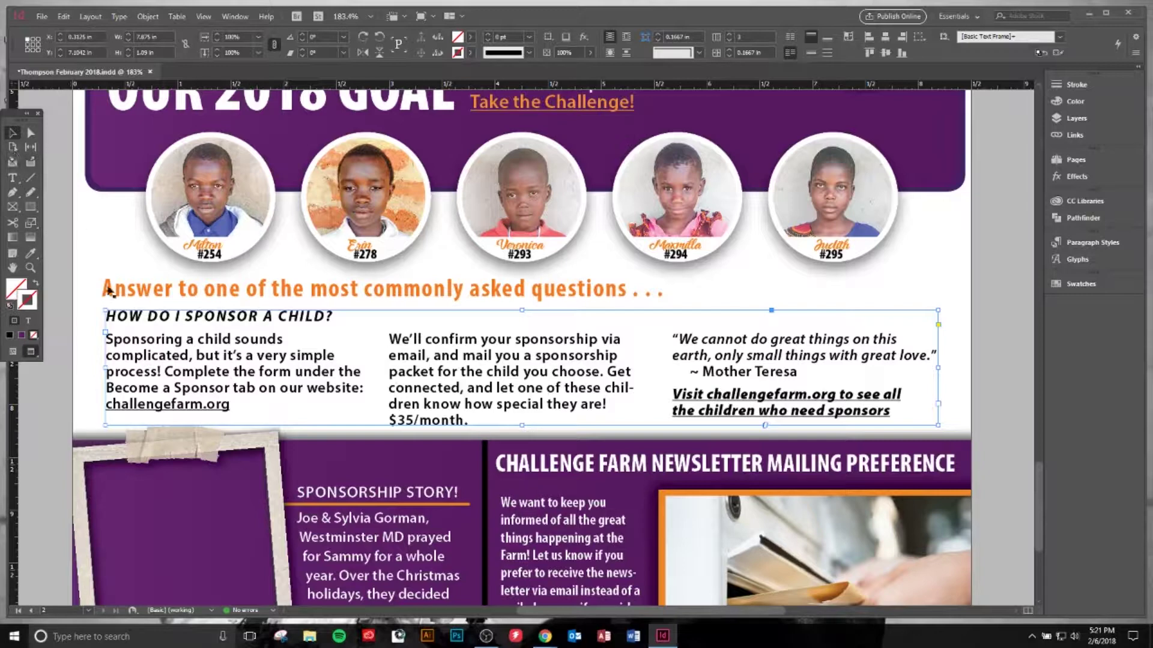
Show the paragraph formatting controls for the sponsorship text frame and set its number of columns to 2
click(12, 178)
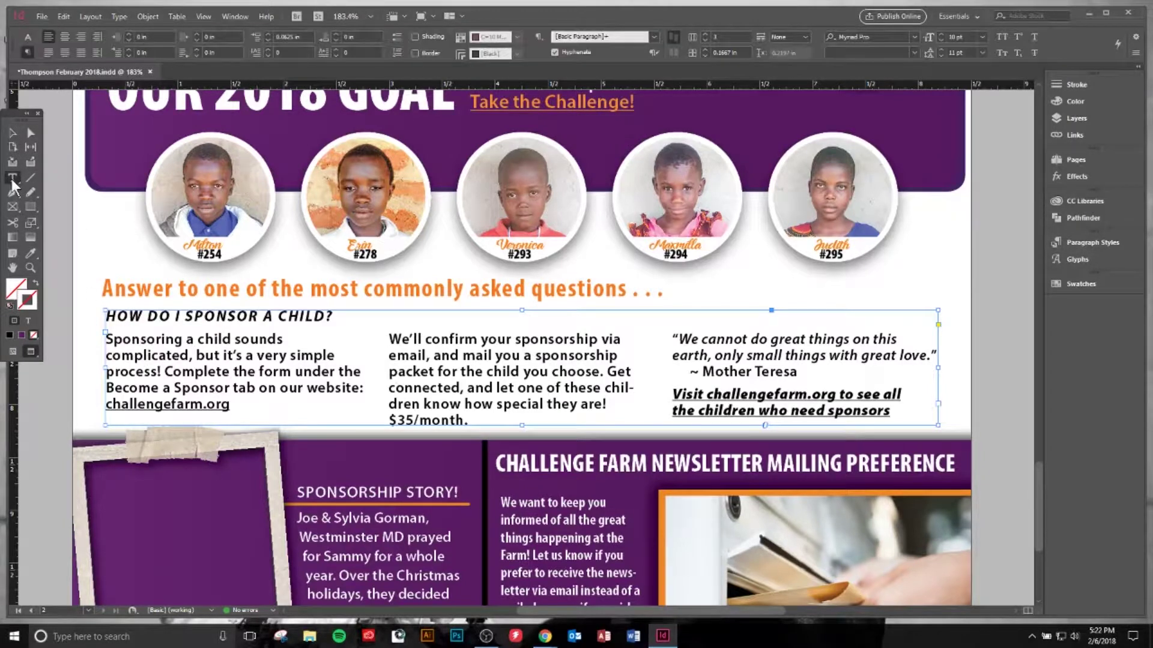
click(27, 53)
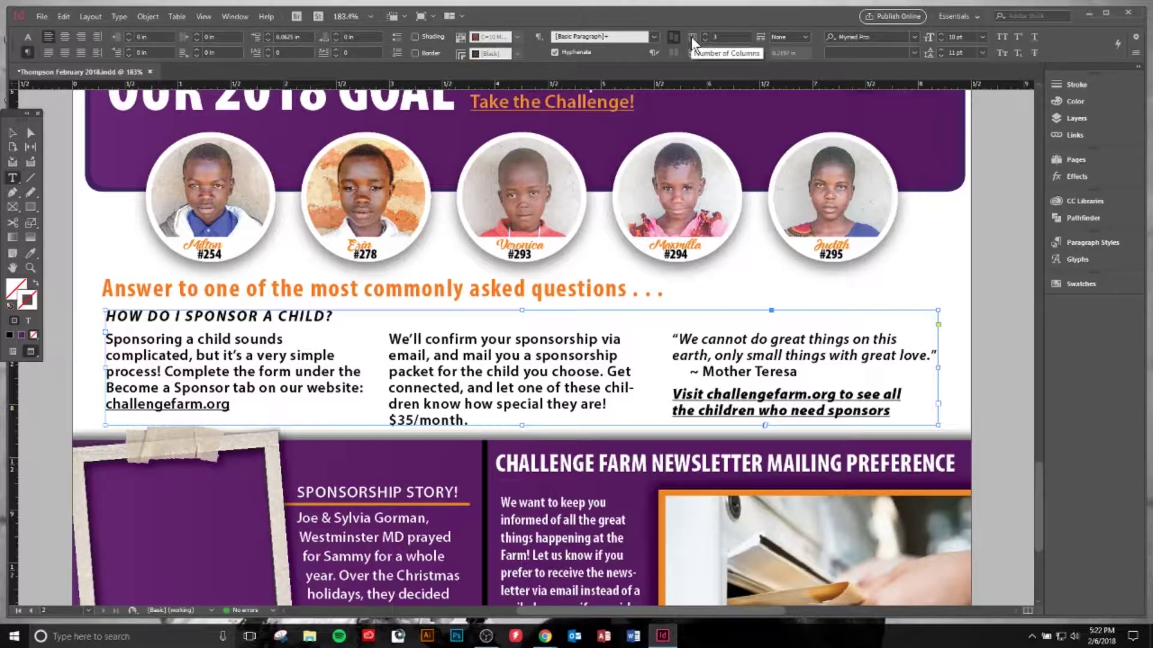
double_click(725, 39)
text(2)
key(Return)
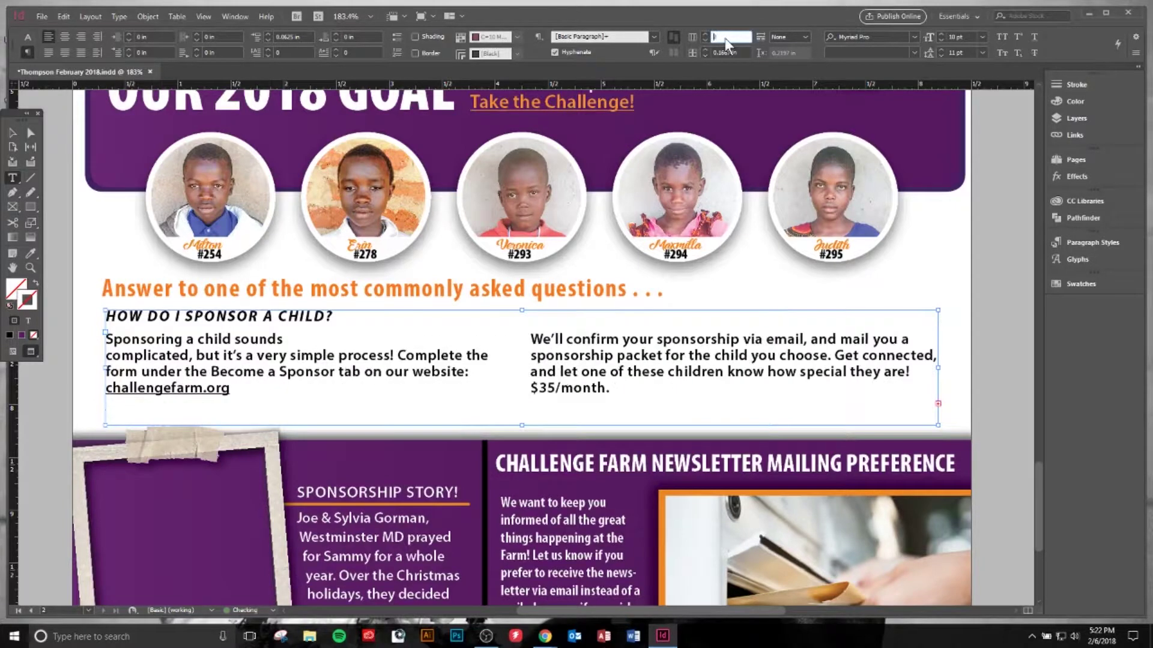
Try other column counts up to 4 on the sponsorship text frame and return to 3 columns
text(1)
key(Return)
text(3)
key(Return)
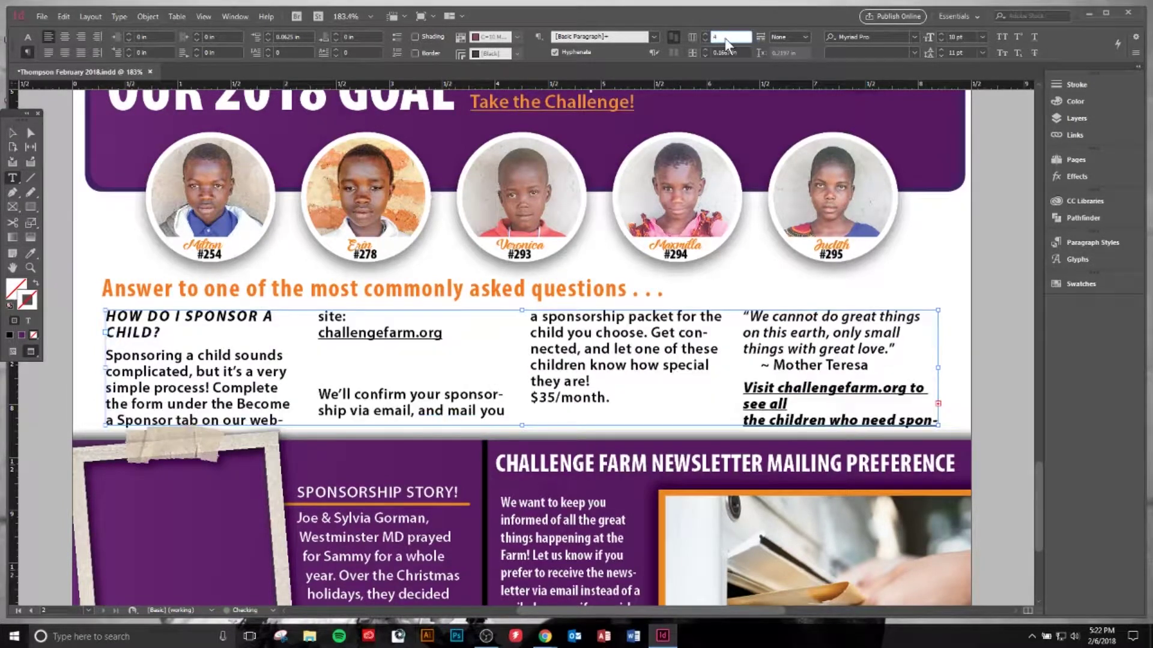
key(Down)
key(Up)
key(Up)
key(Down)
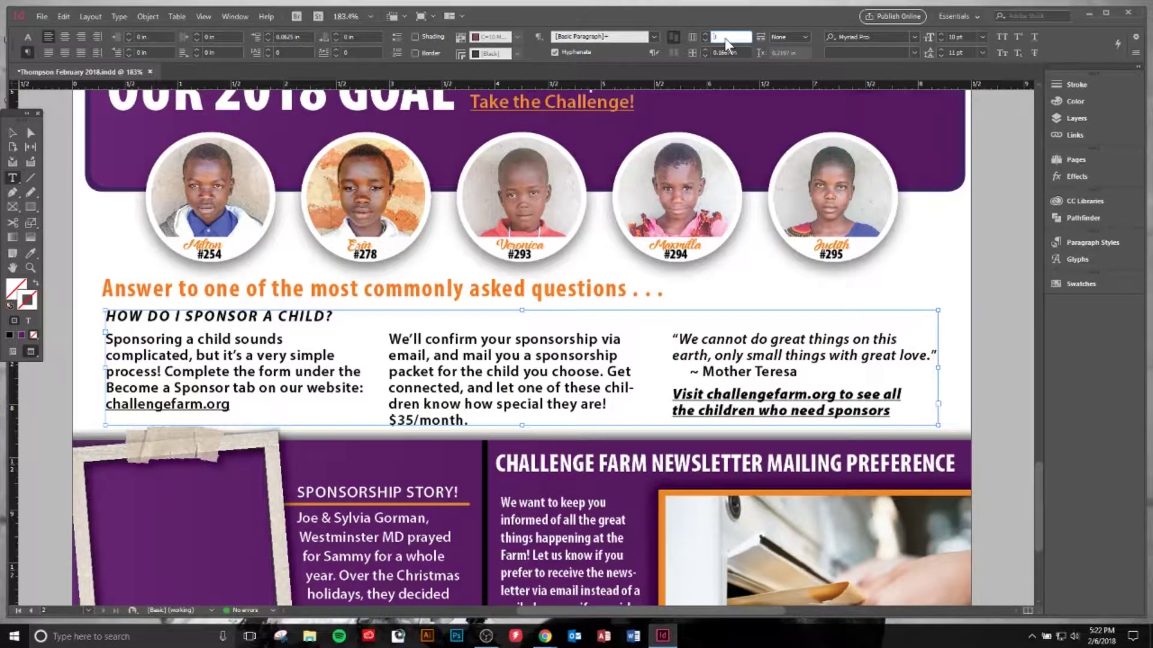
Step the text frame's column count down through 2 to 1, and restore it to 3
key(Up)
key(Down)
key(Down)
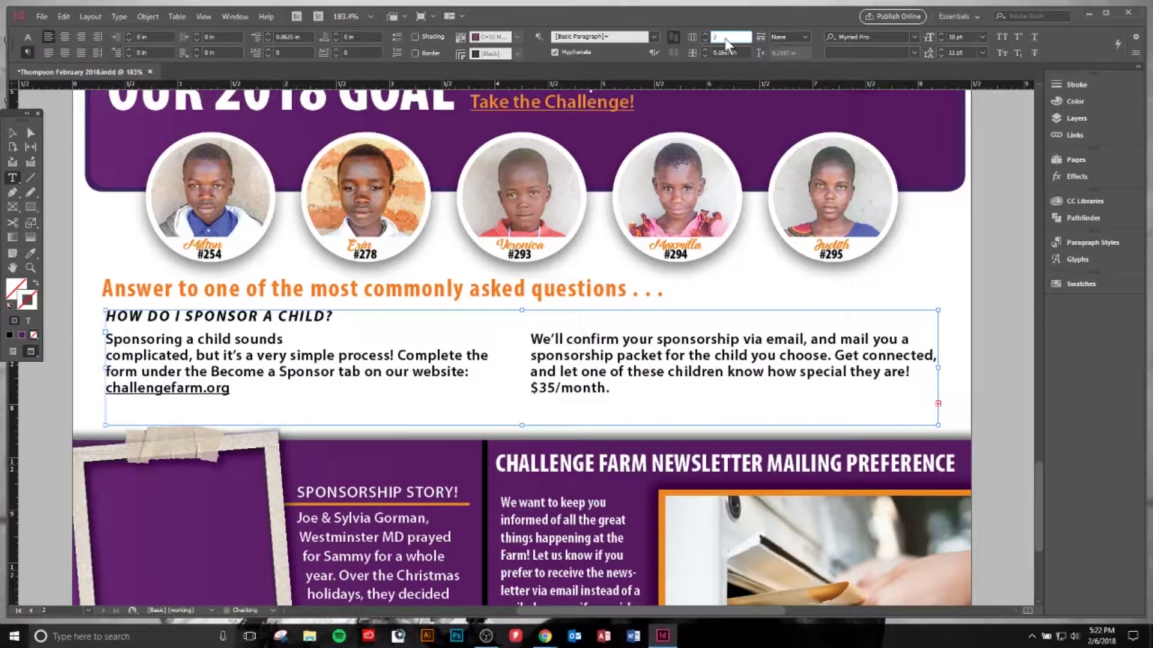
key(Down)
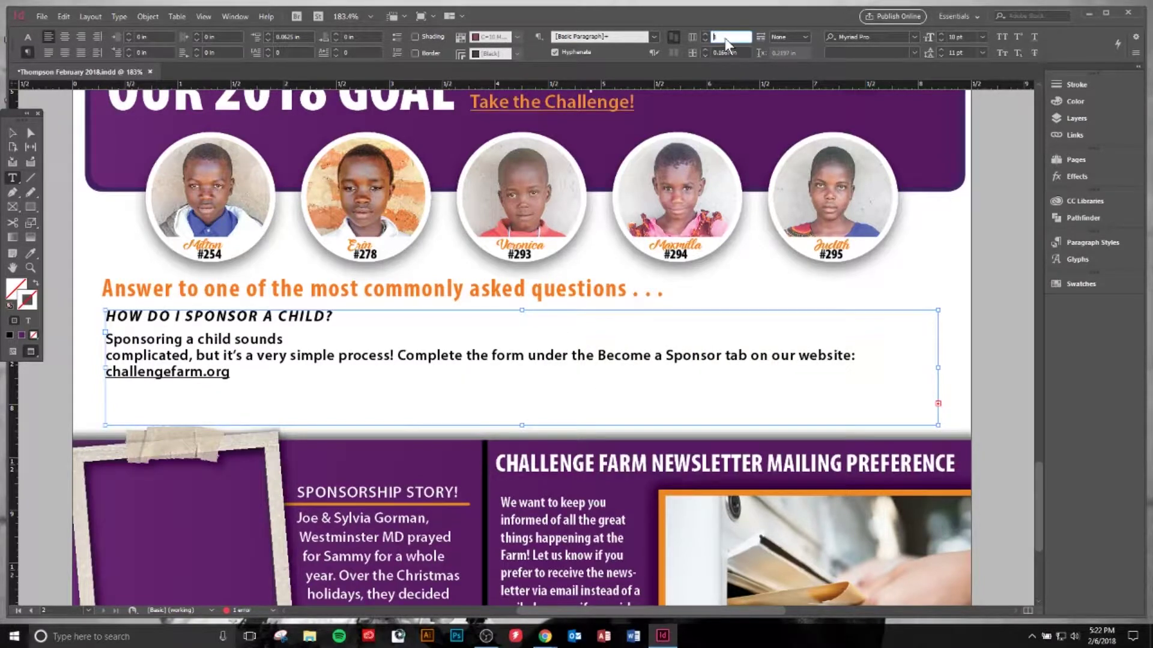
key(Up)
key(Up)
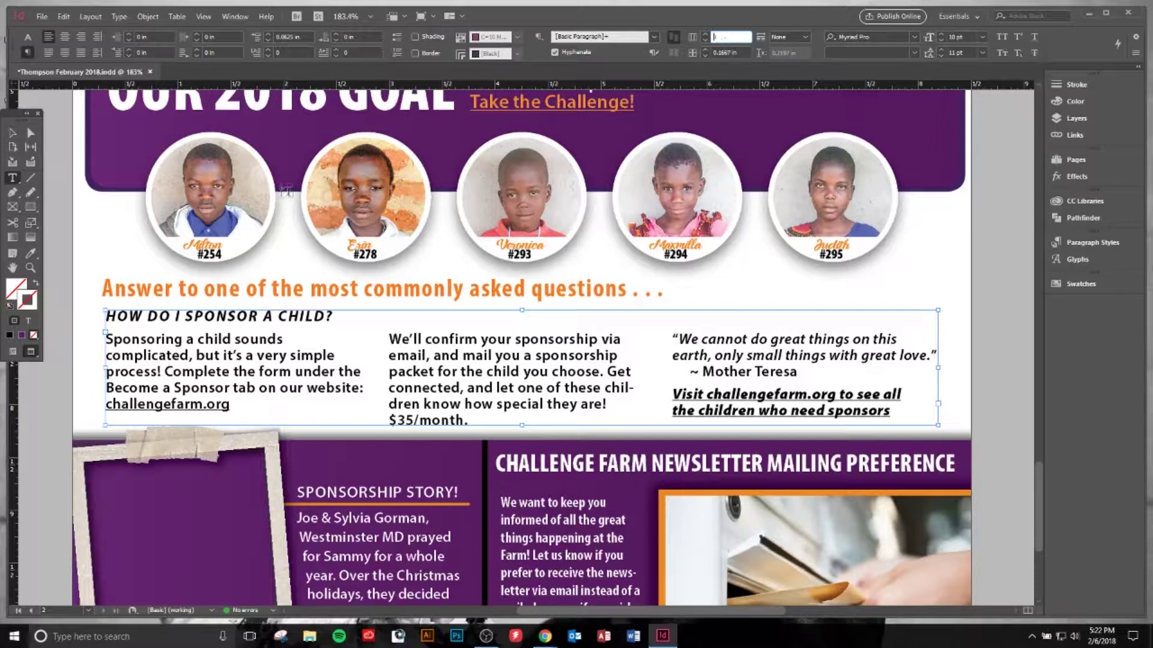
key(Escape)
Widen the gutter between the sponsorship text columns to 0.6875 in
click(14, 179)
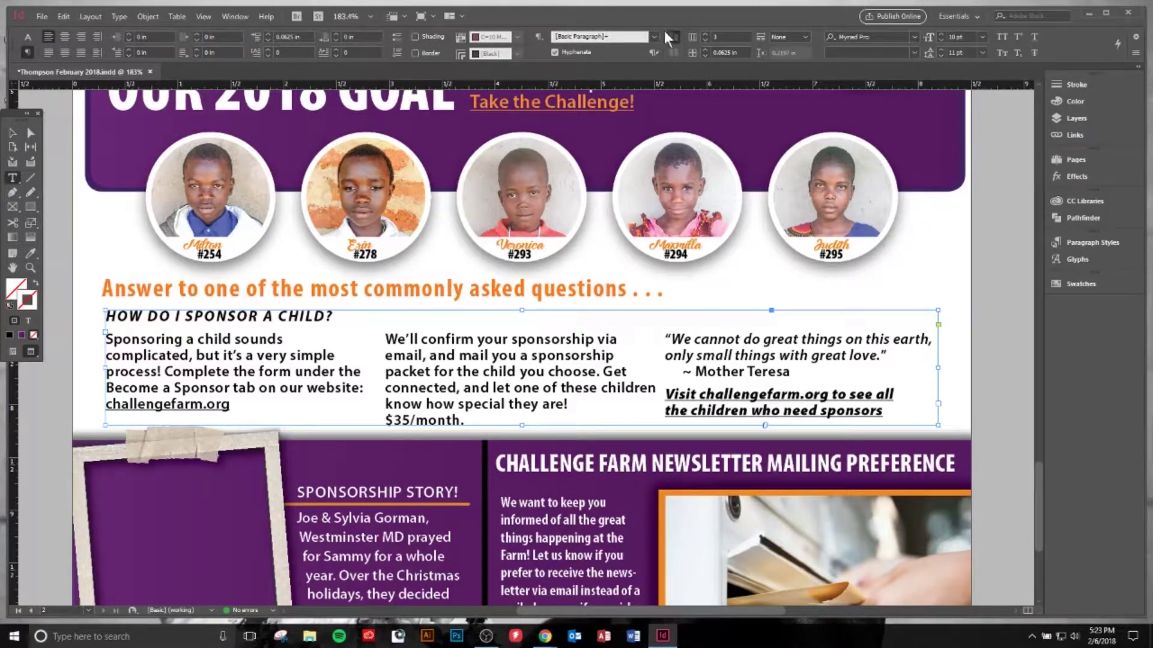
click(728, 53)
key(Up)
key(Up)
key(Up)
key(Up)
key(Up)
key(Up)
key(Up)
key(Up)
key(Up)
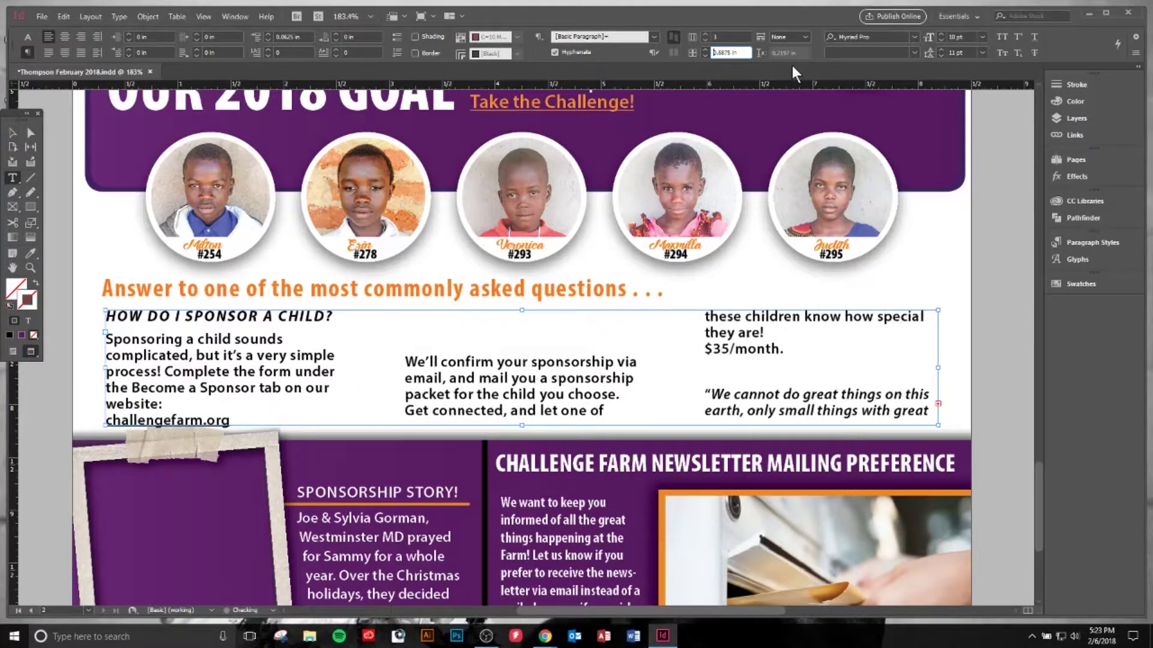
Reduce the gutter between the three text columns to 0 in
key(Up)
key(Up)
key(Up)
key(Down)
key(Down)
key(Down)
key(Down)
key(Down)
key(Down)
key(Down)
key(Down)
key(Down)
key(Down)
key(Down)
key(Down)
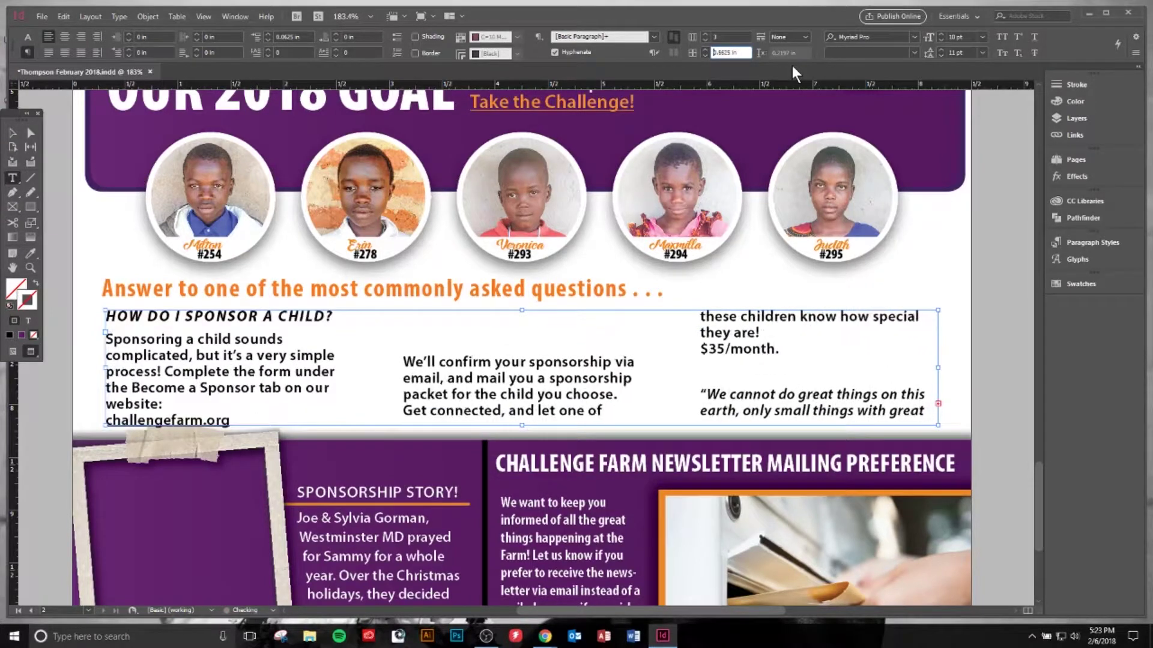
key(Down)
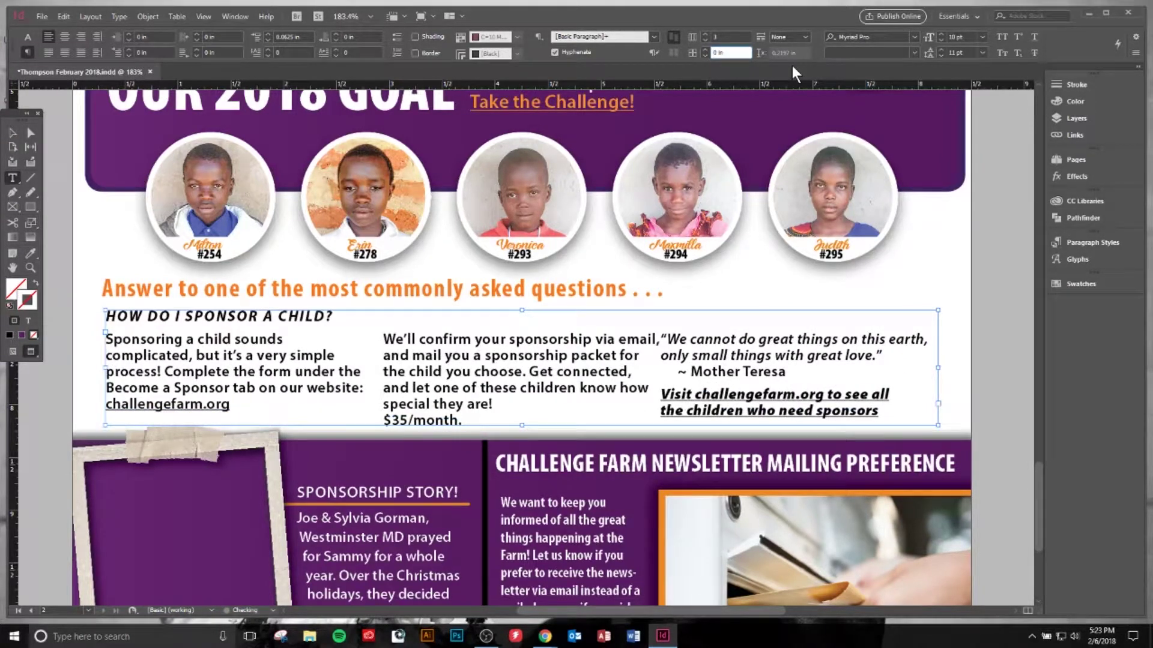
Increase the column gutter of the sponsorship text frame to 0.4375 in
key(Up)
key(Up)
key(Up)
key(Up)
key(Up)
key(Up)
key(Up)
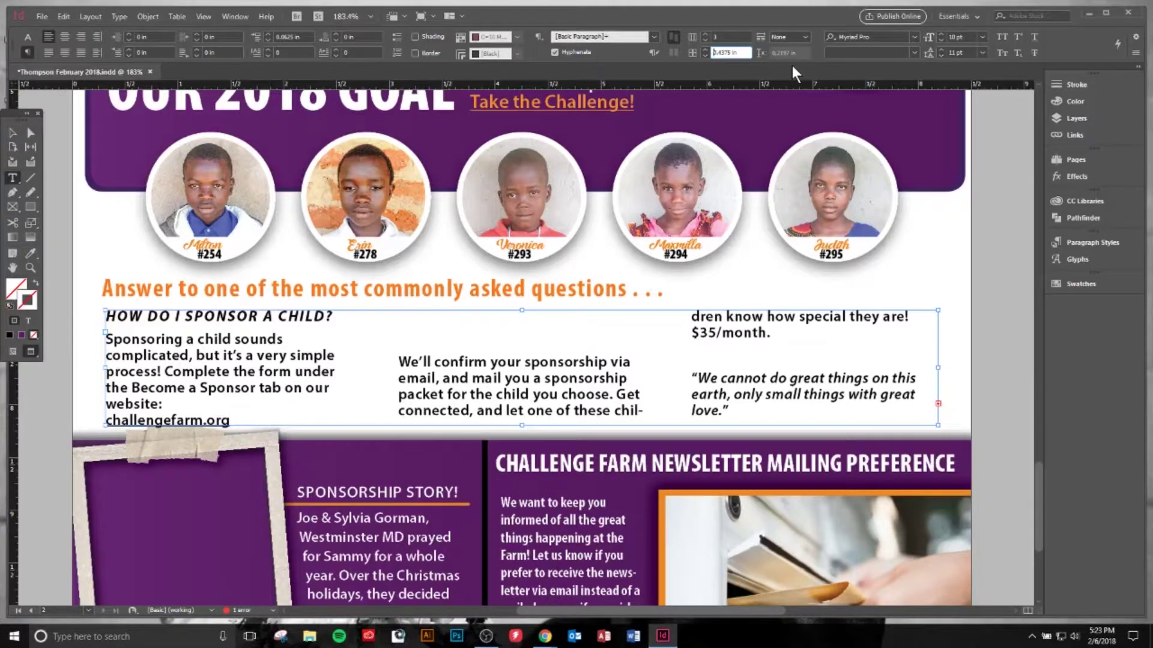
Set the gutter between the three text columns to 0.125 in
key(Down)
key(Down)
key(Down)
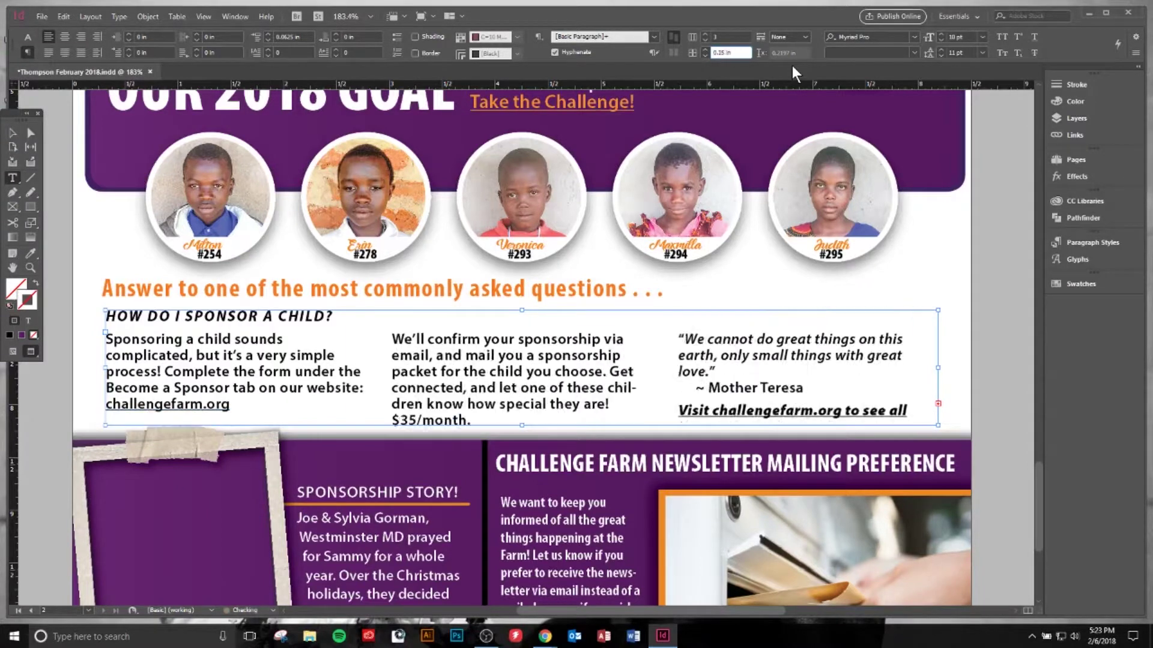
key(Down)
key(Down)
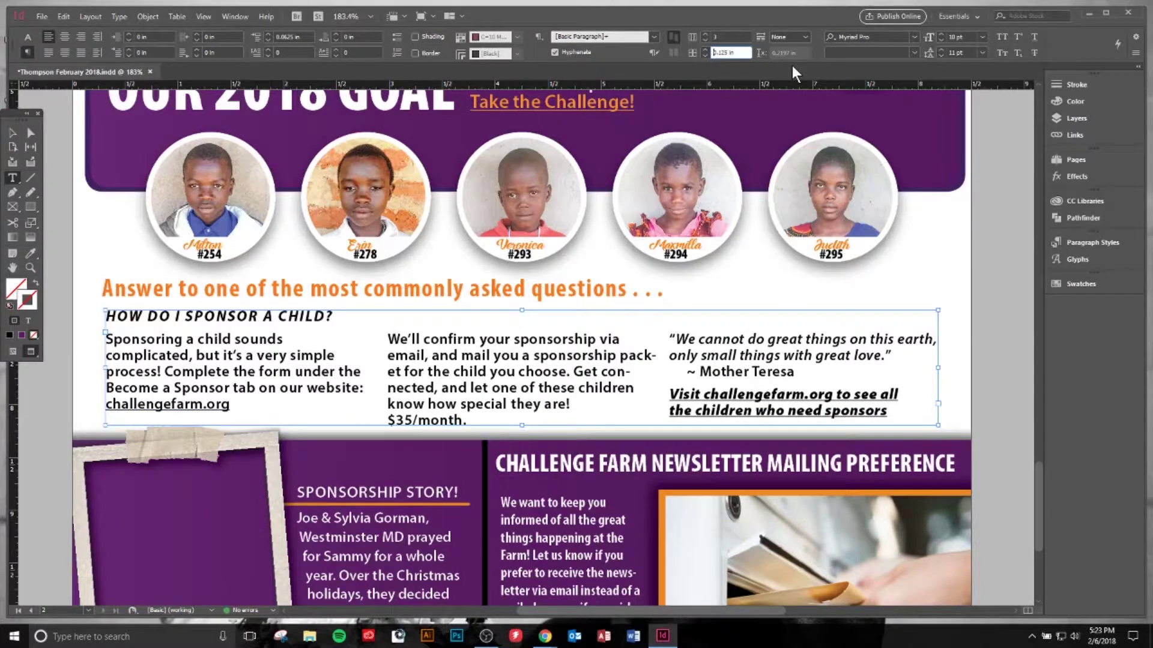